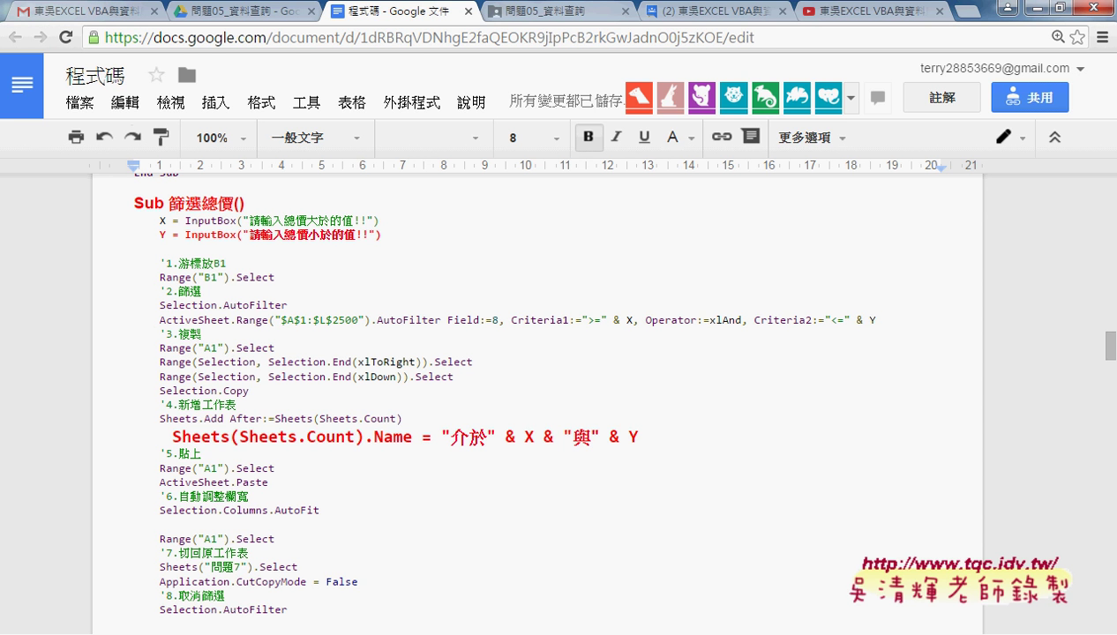
- In workbook 問題05, select total-price column H and bring up the 資料 (Data) ribbon tab
left_click(198, 582)
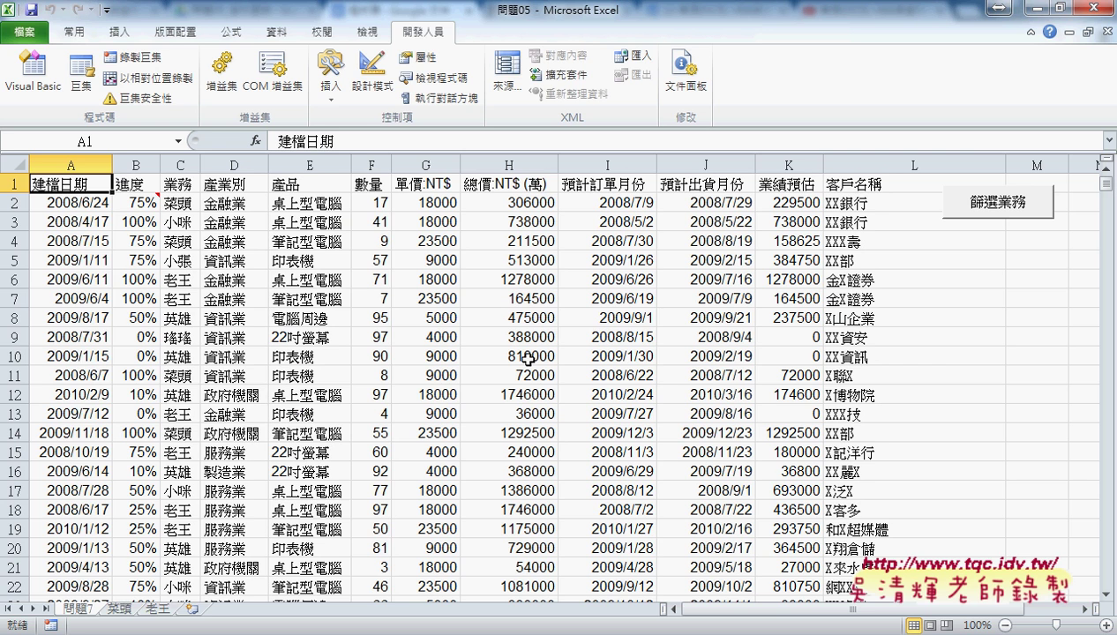
left_click(503, 165)
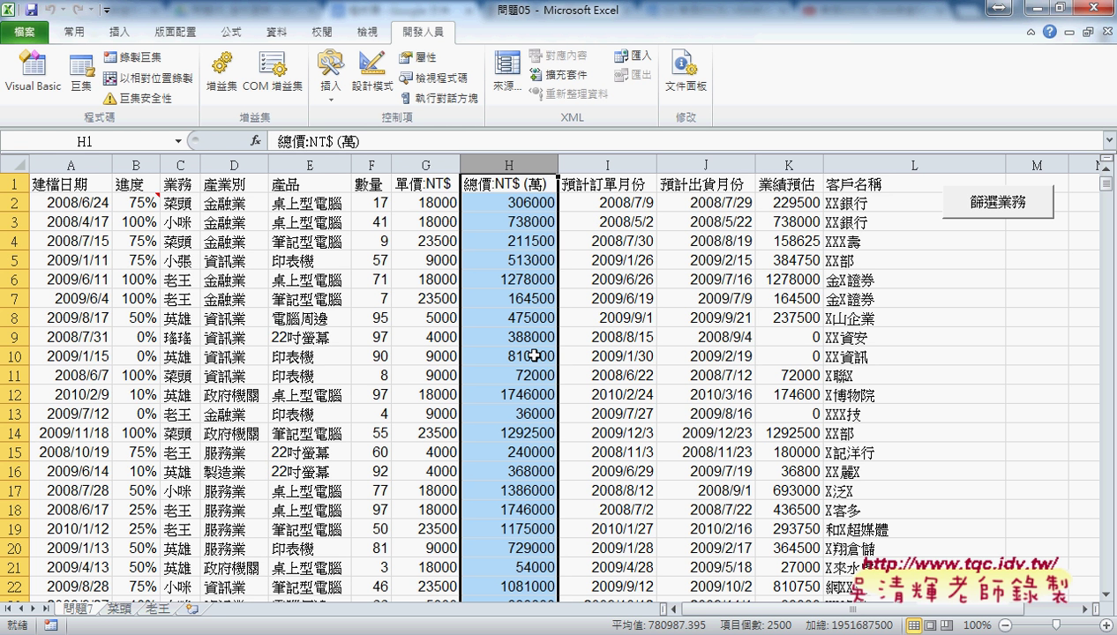
left_click(277, 34)
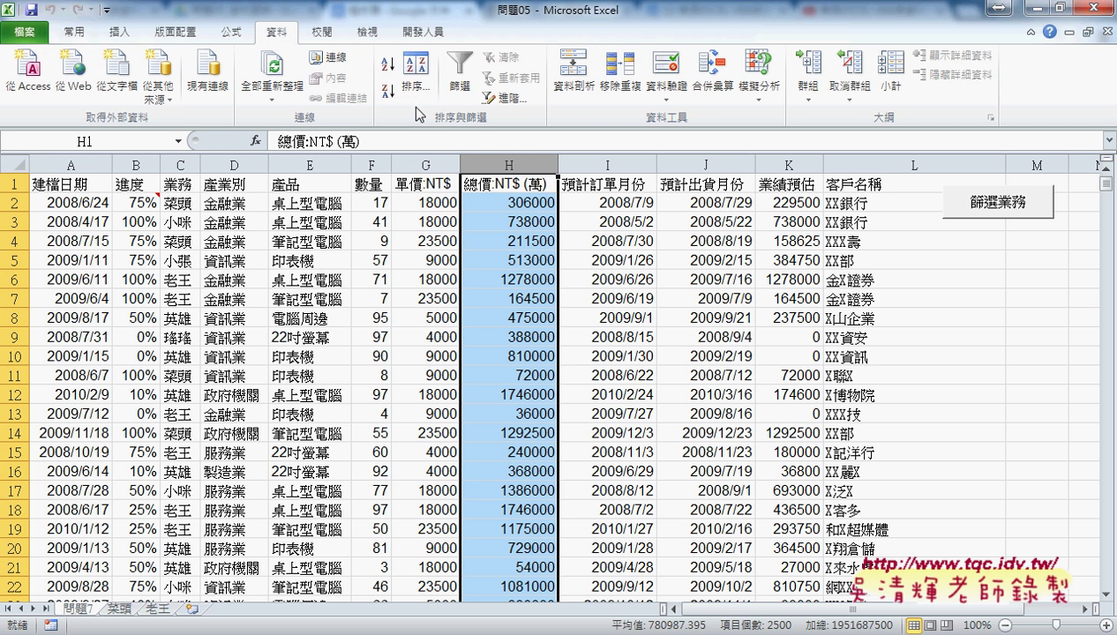
- Turn on 篩選 (Filter) and show the 數字篩選 (Number Filters) options for the H1 total-price column
left_click(459, 78)
left_click(550, 186)
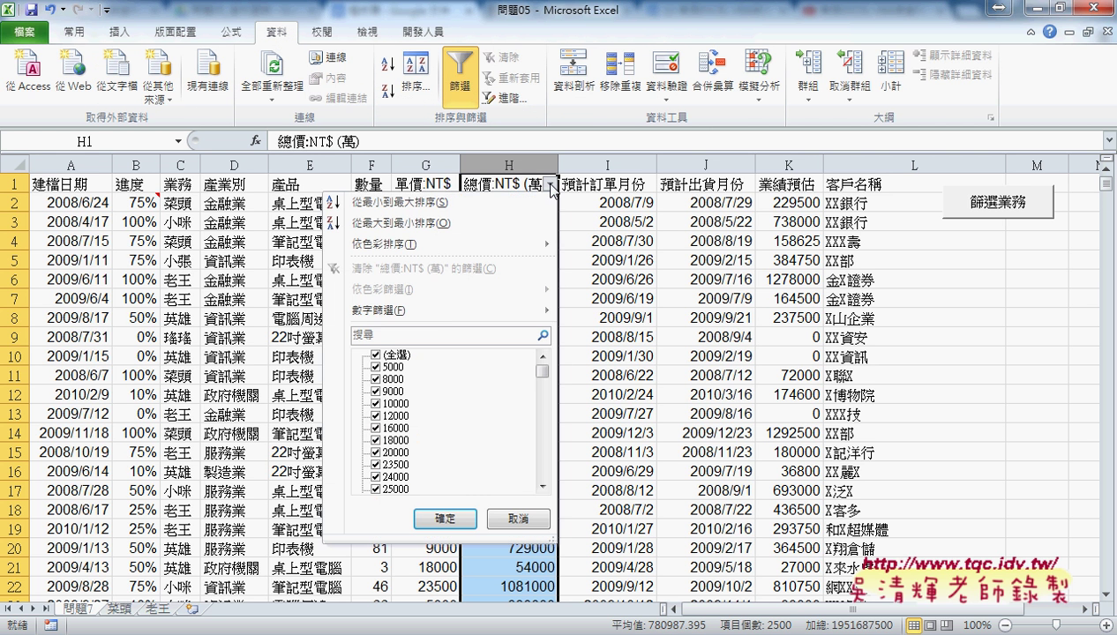
mouse_move(434, 317)
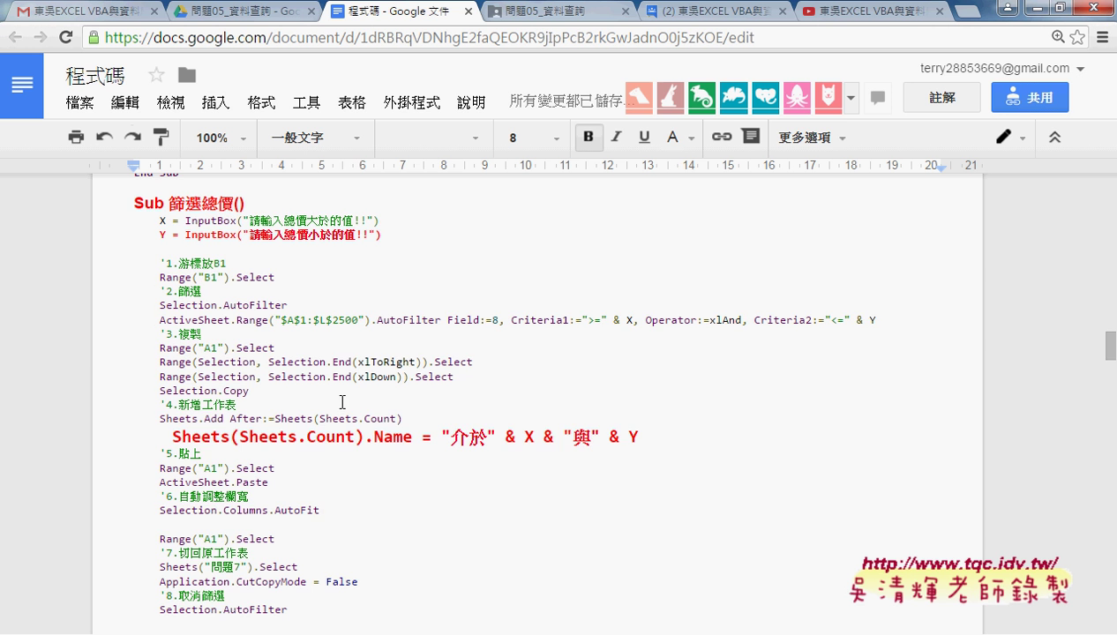
scroll(351, 393, "down", 1)
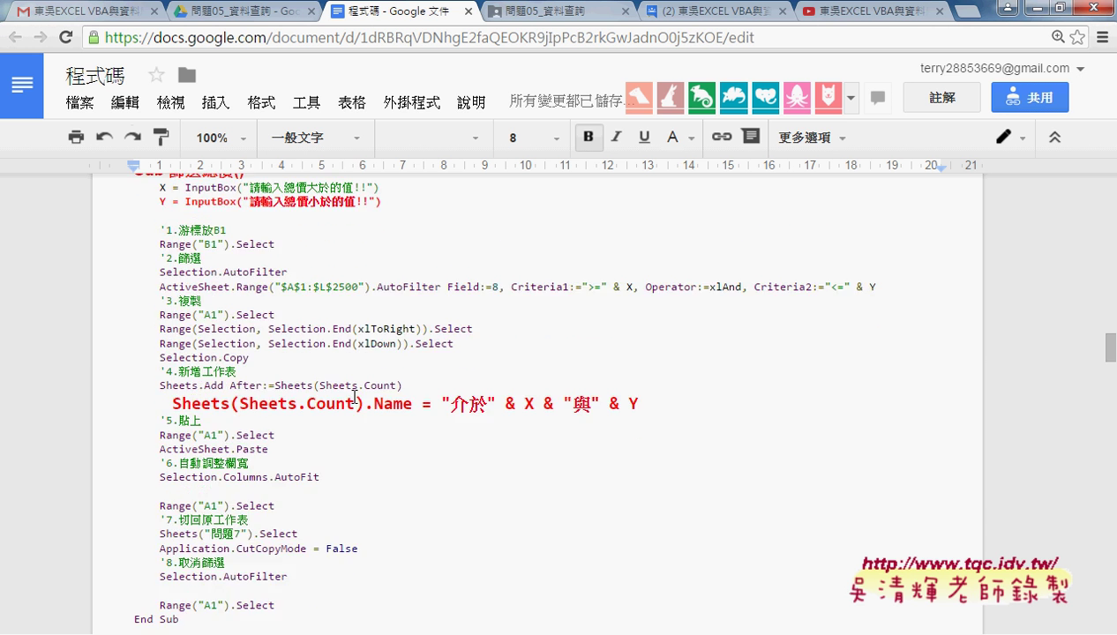
scroll(424, 380, "up", 1)
scroll(424, 381, "up", 1)
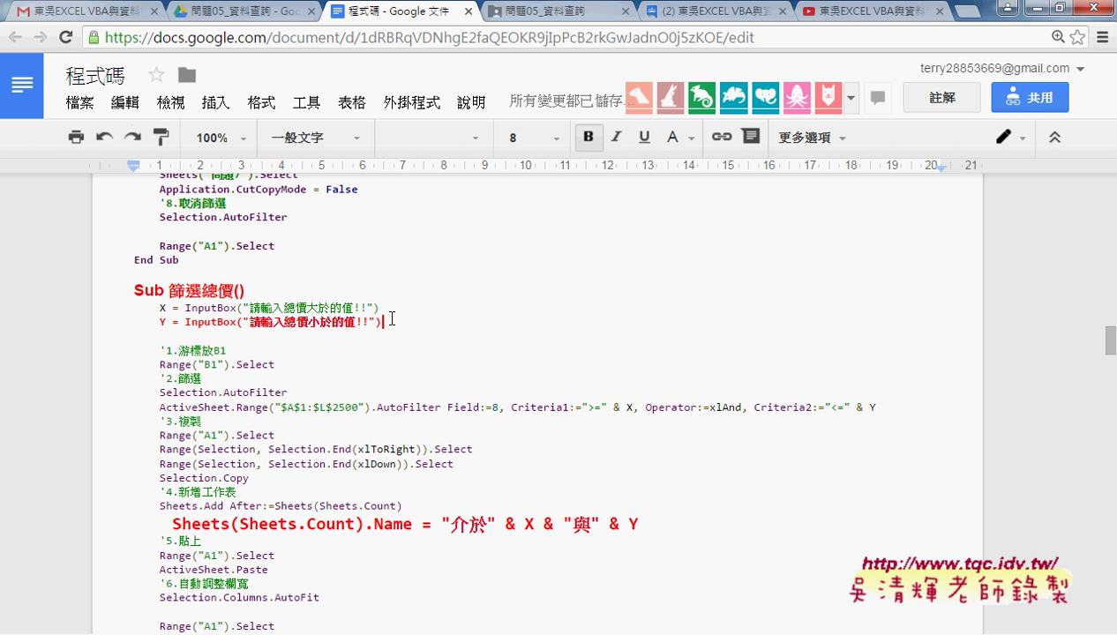
left_click_drag(382, 322, 117, 321)
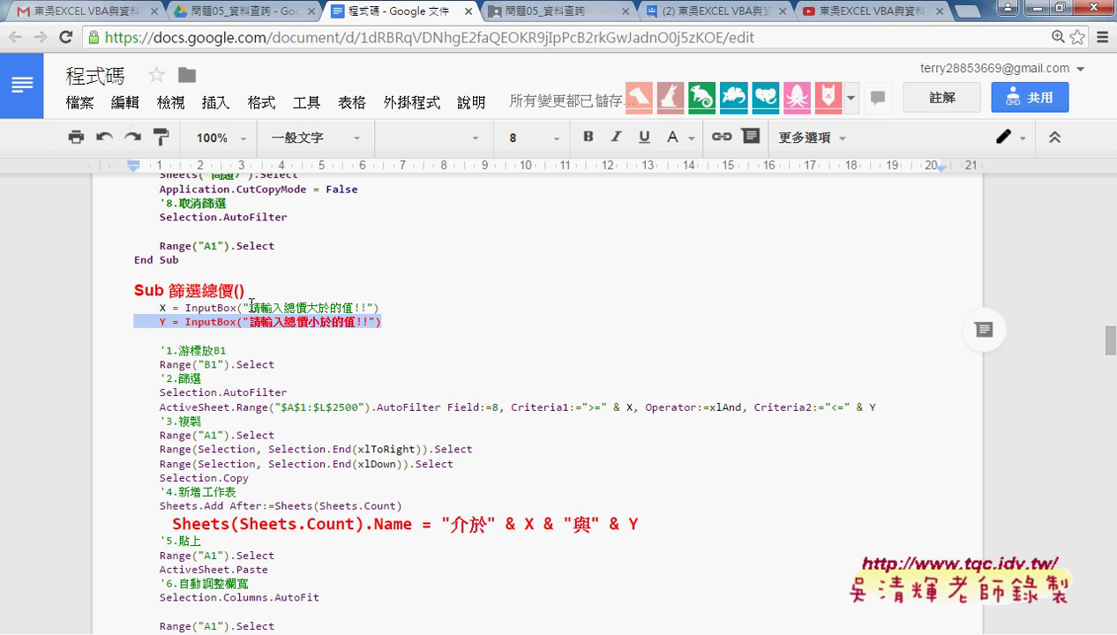
left_click(291, 317)
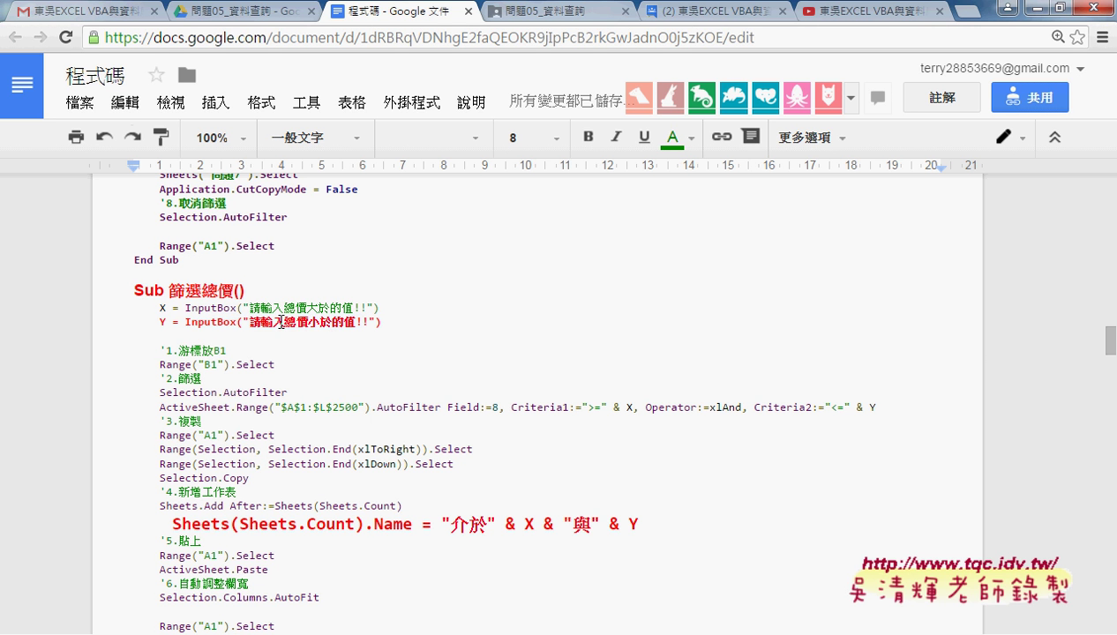
left_click_drag(305, 322, 356, 318)
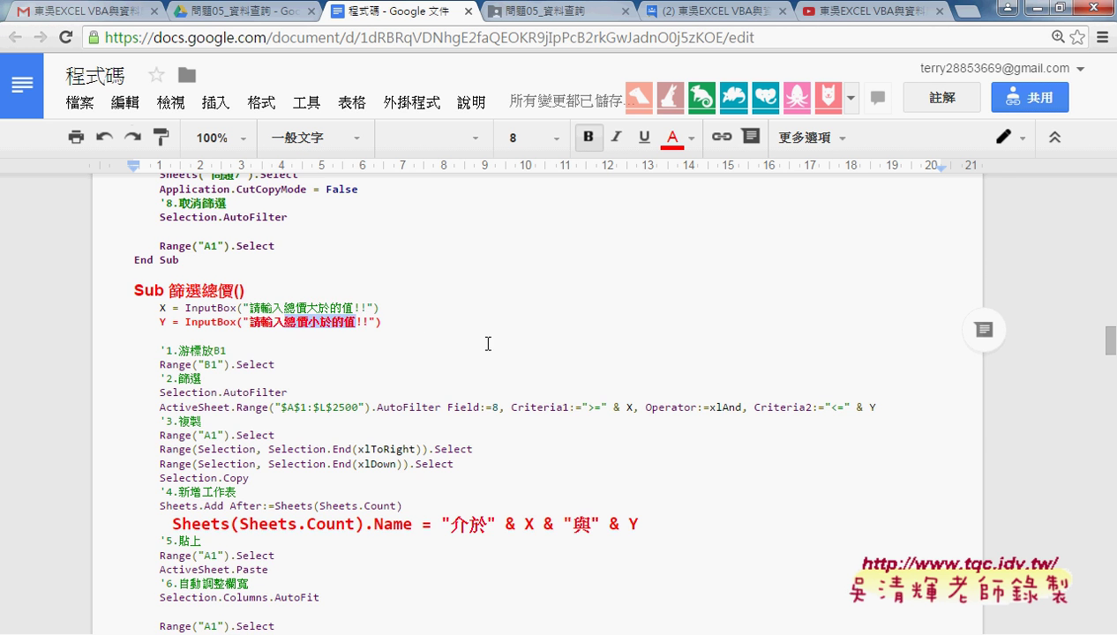
scroll(360, 320, "down", 2)
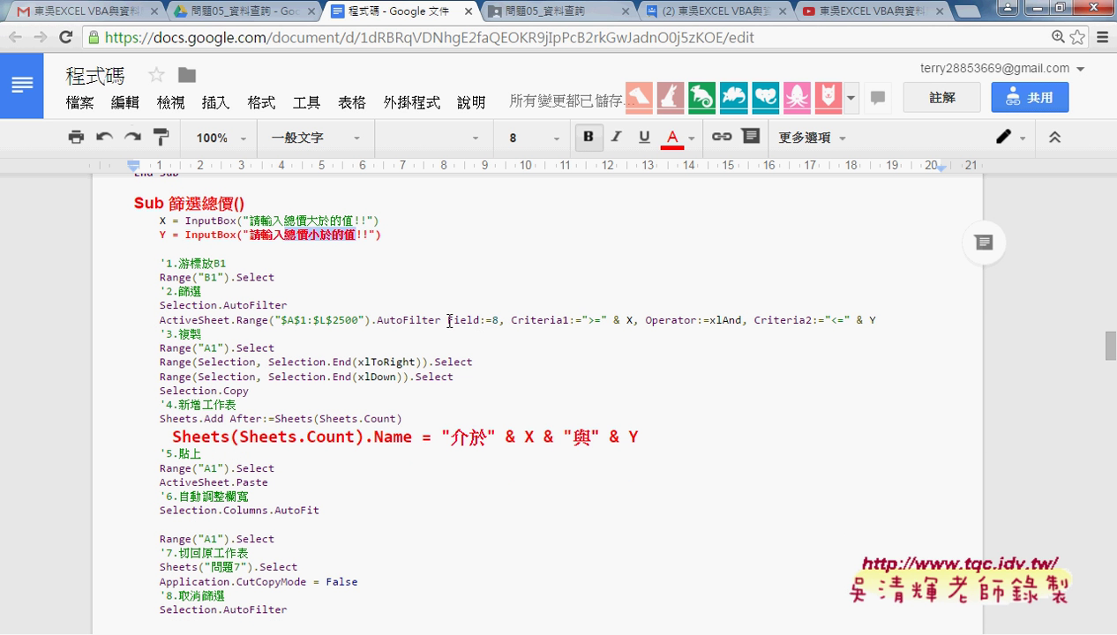
left_click_drag(447, 320, 491, 320)
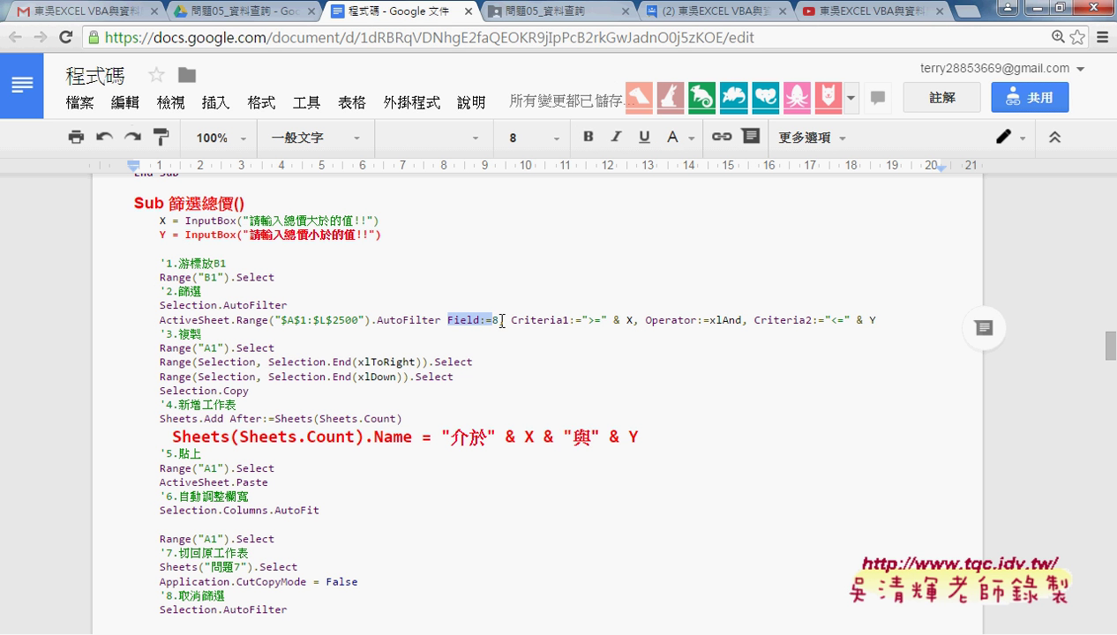
left_click_drag(491, 320, 500, 320)
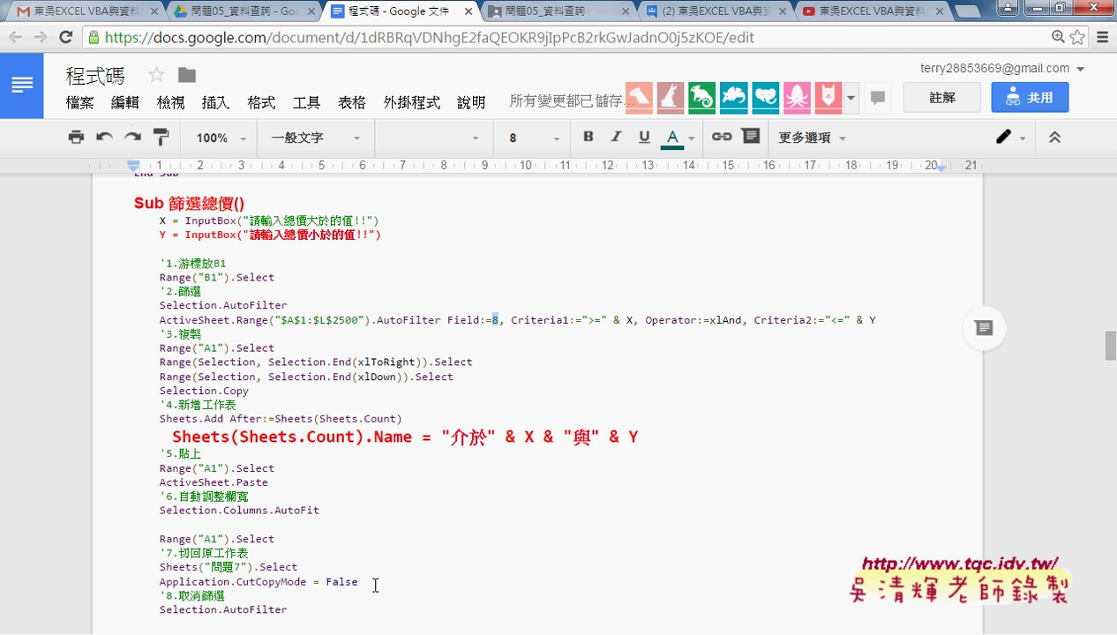
mouse_move(240, 634)
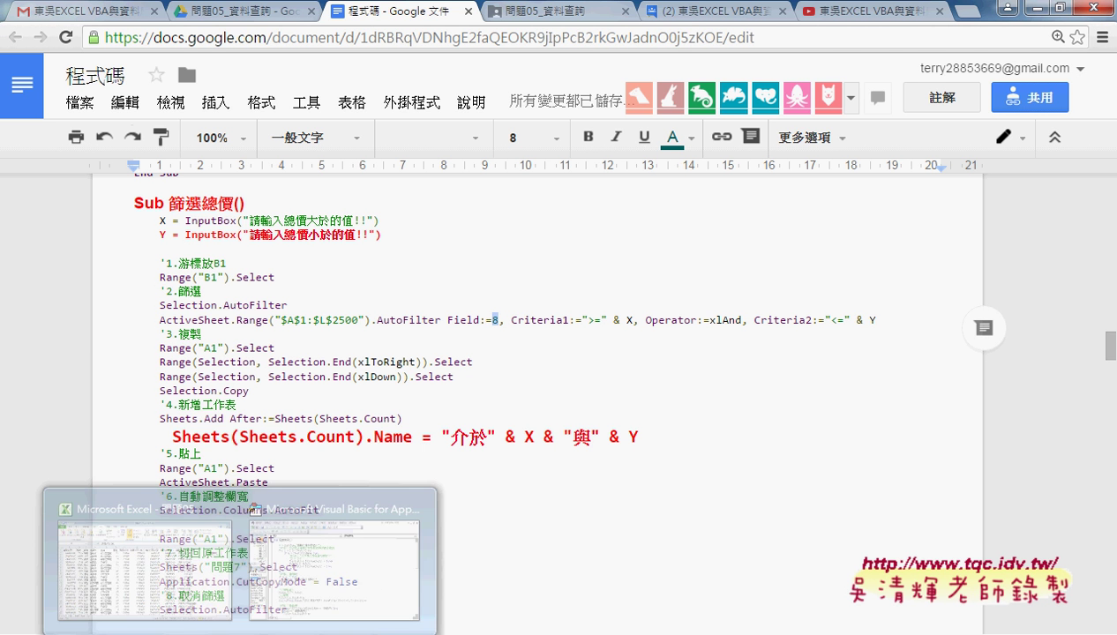
left_click(199, 572)
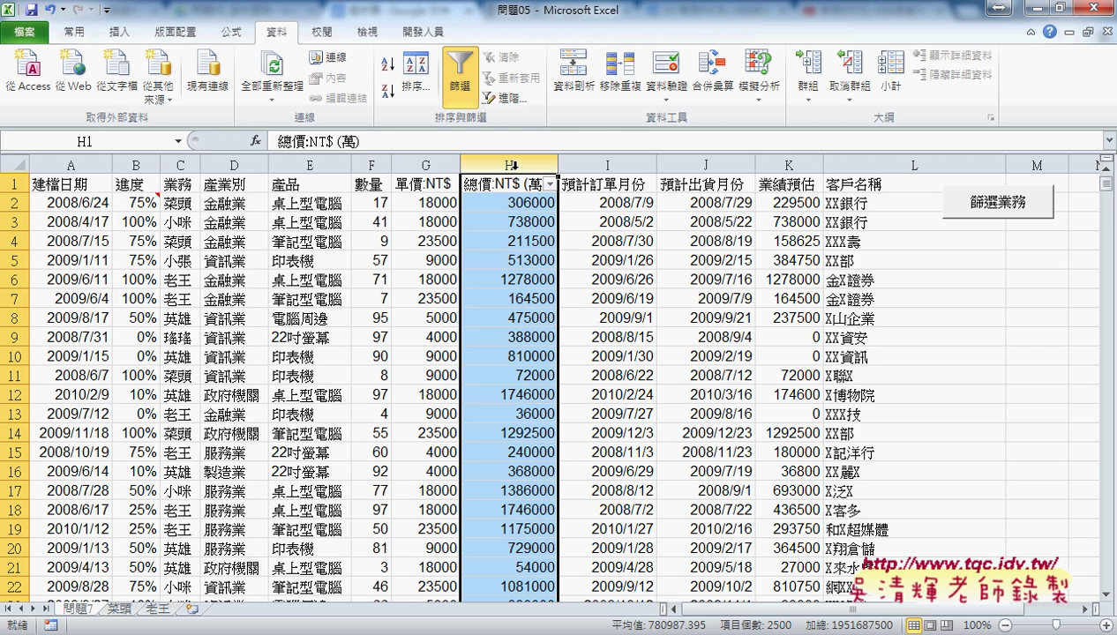
left_click(1001, 8)
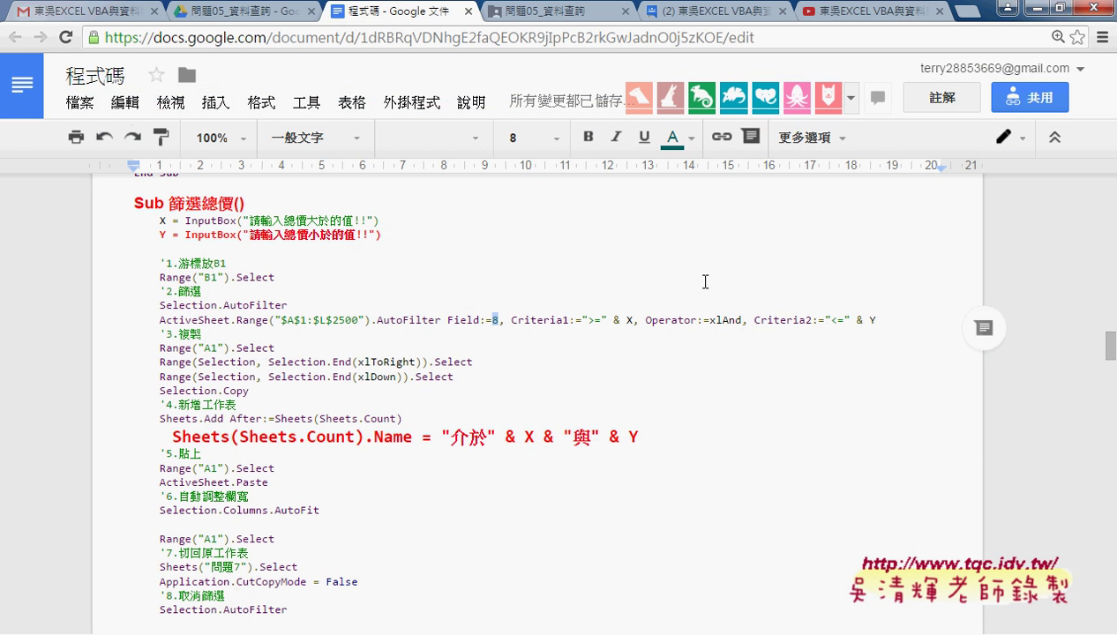
left_click_drag(512, 321, 564, 322)
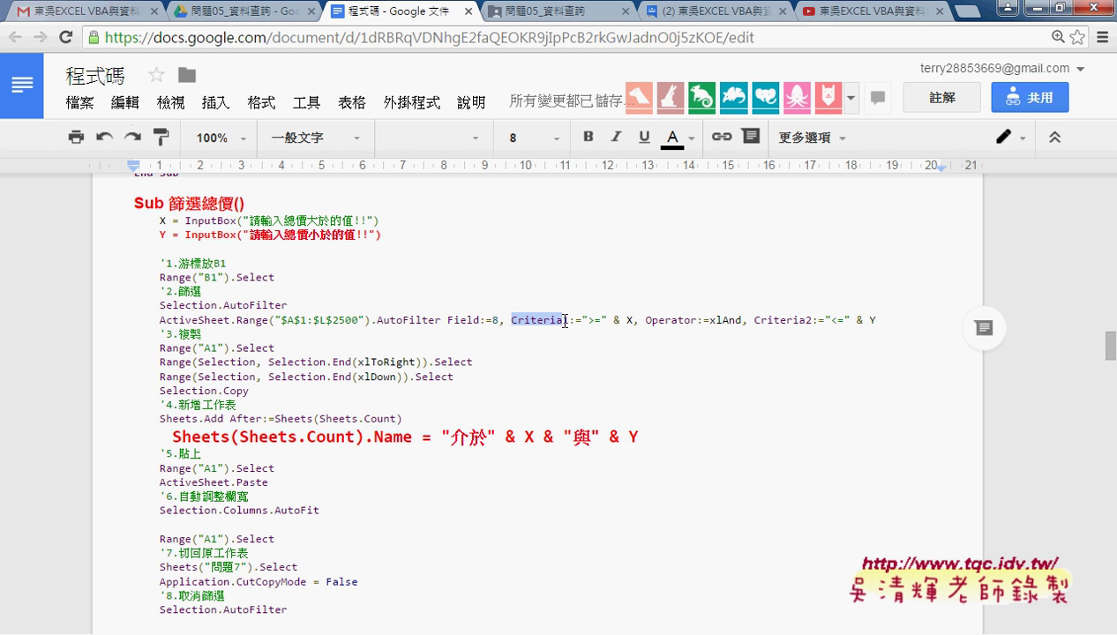
mouse_move(588, 322)
left_mouse_down()
mouse_move(633, 319)
mouse_move(604, 321)
left_mouse_up()
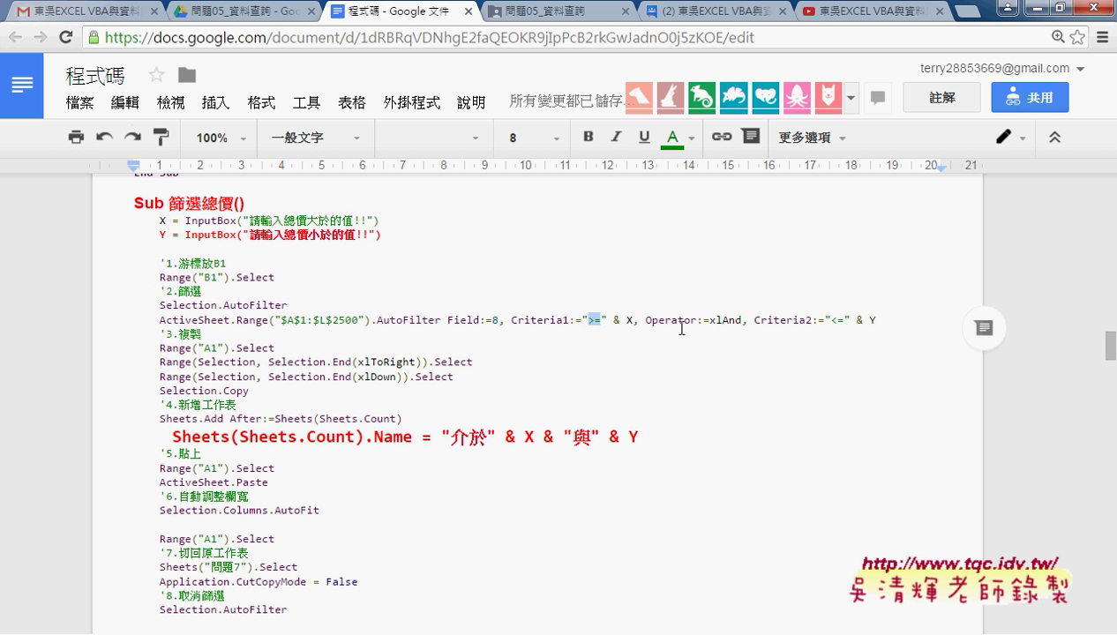
left_click_drag(646, 319, 703, 323)
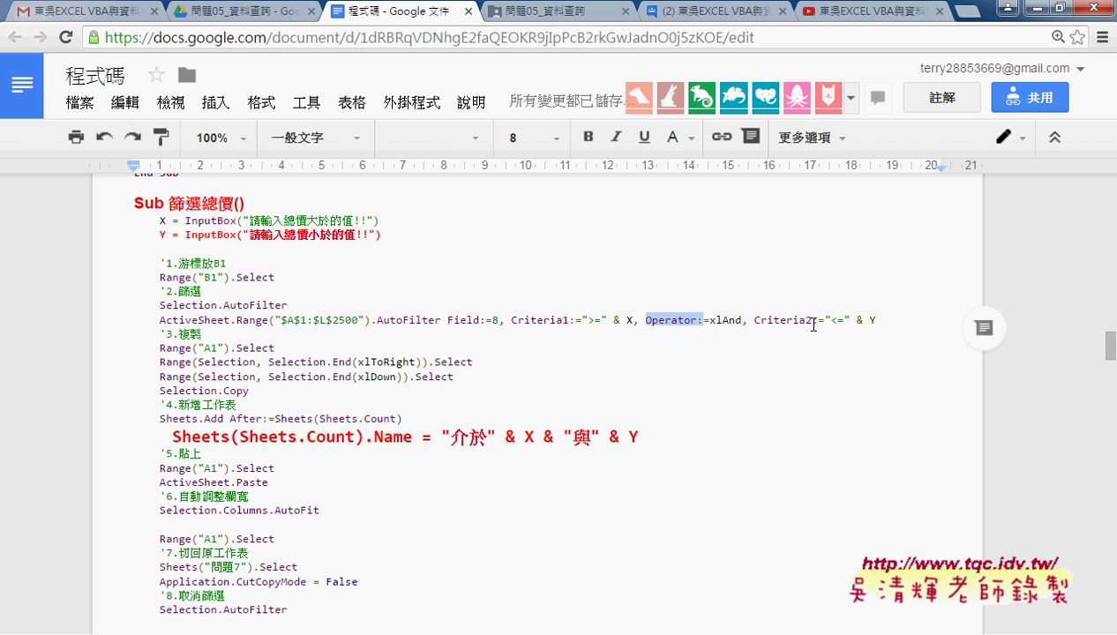
left_click_drag(831, 321, 878, 323)
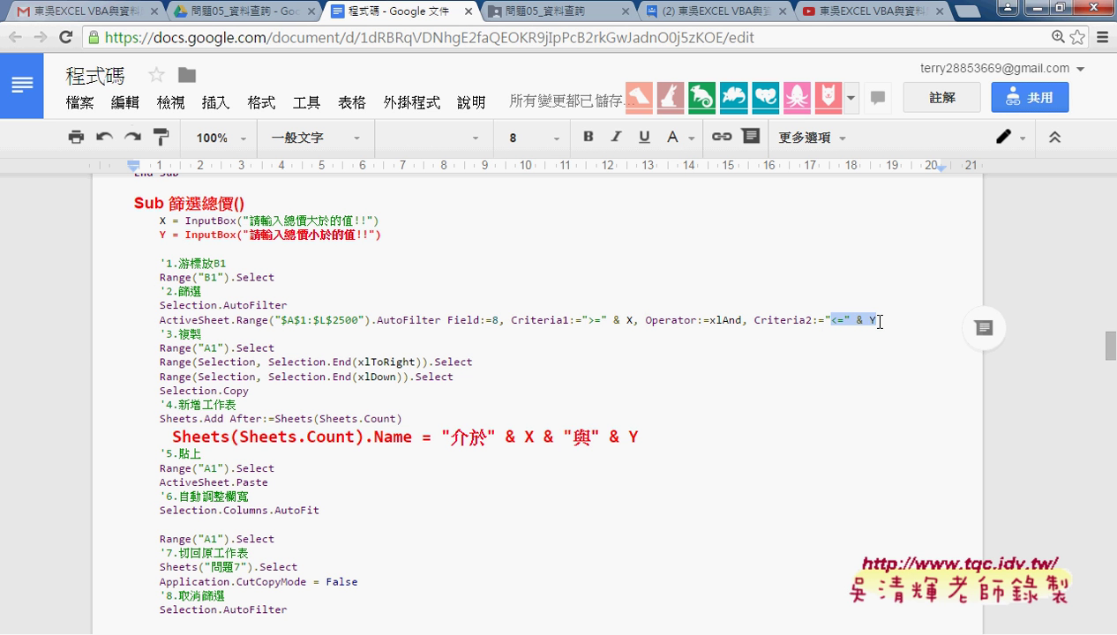
left_click_drag(160, 321, 878, 320)
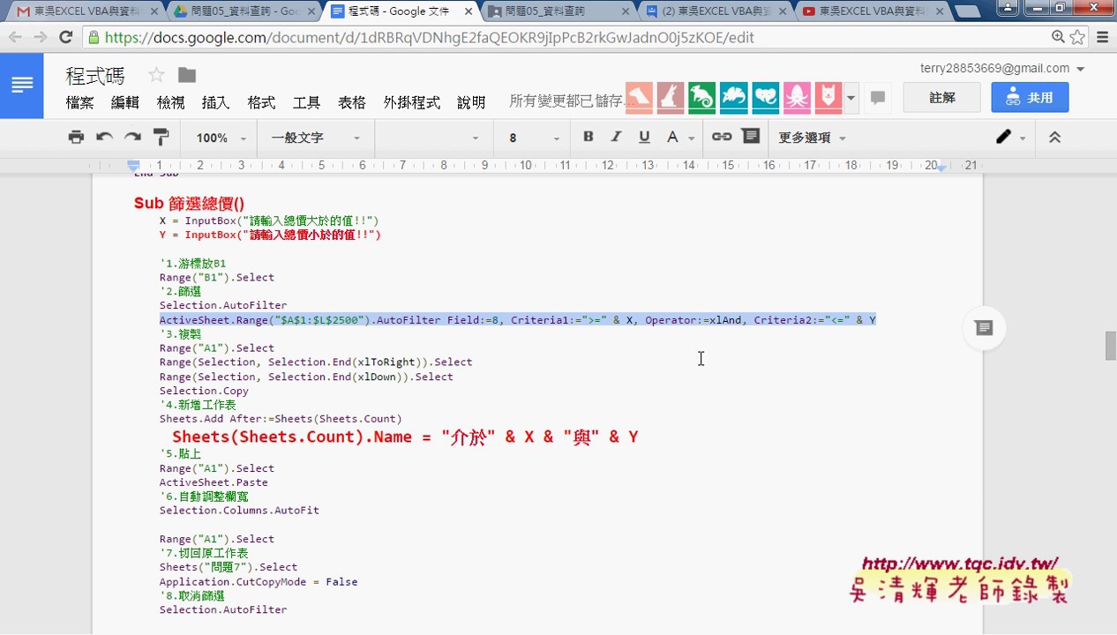
scroll(665, 360, "down", 1)
- Highlight the quoted 介於 in the macro's sheet-name line, then clear the highlight
scroll(665, 360, "down", 1)
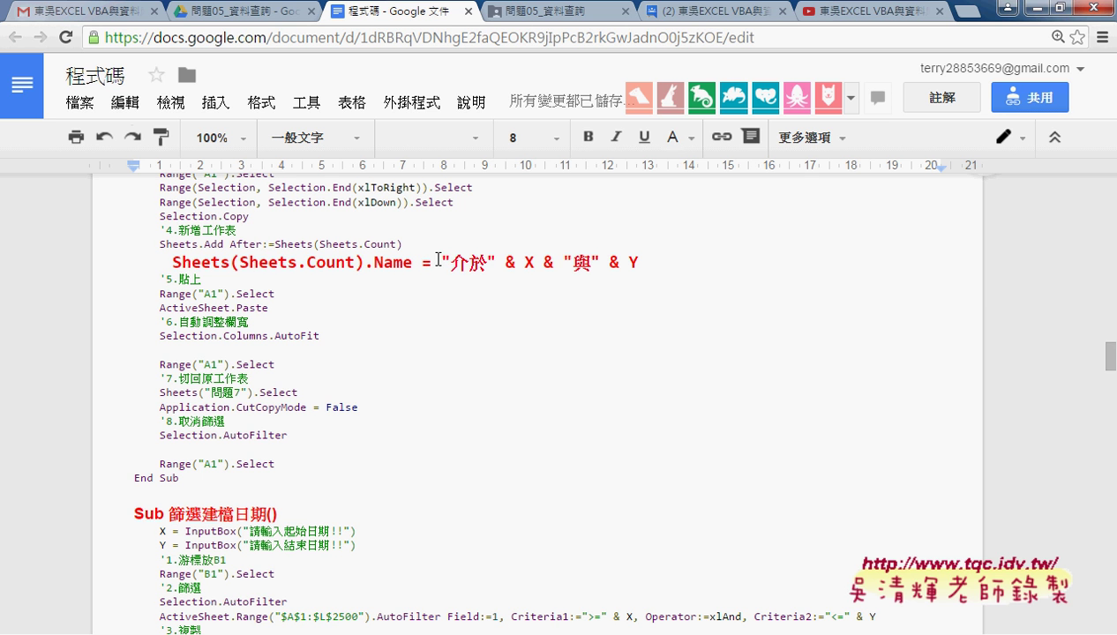
left_click_drag(440, 262, 498, 263)
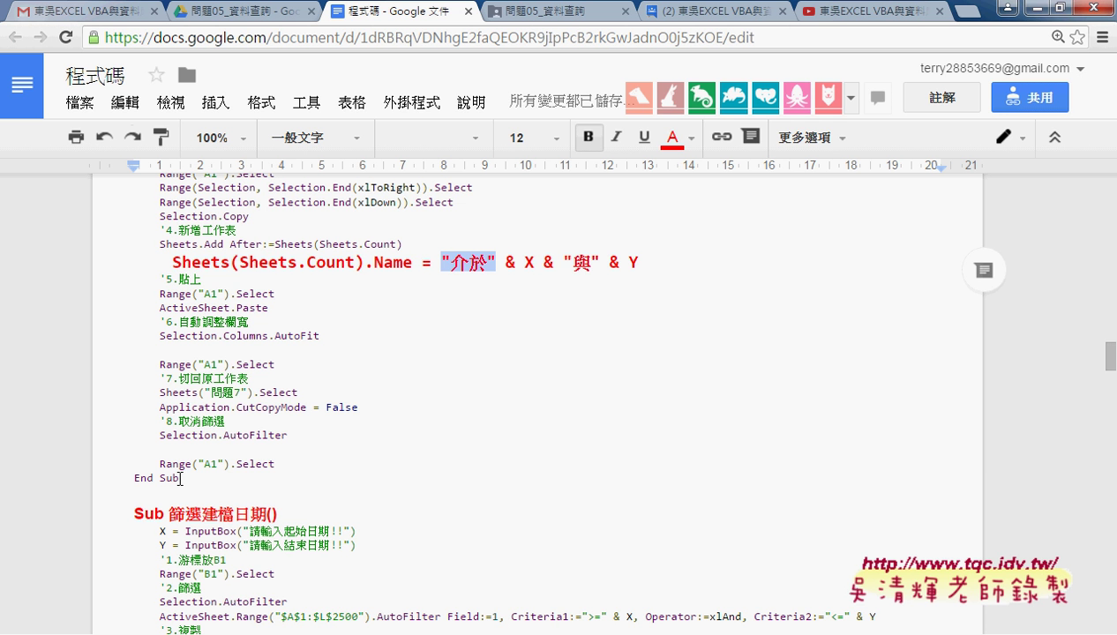
scroll(373, 356, "up", 3)
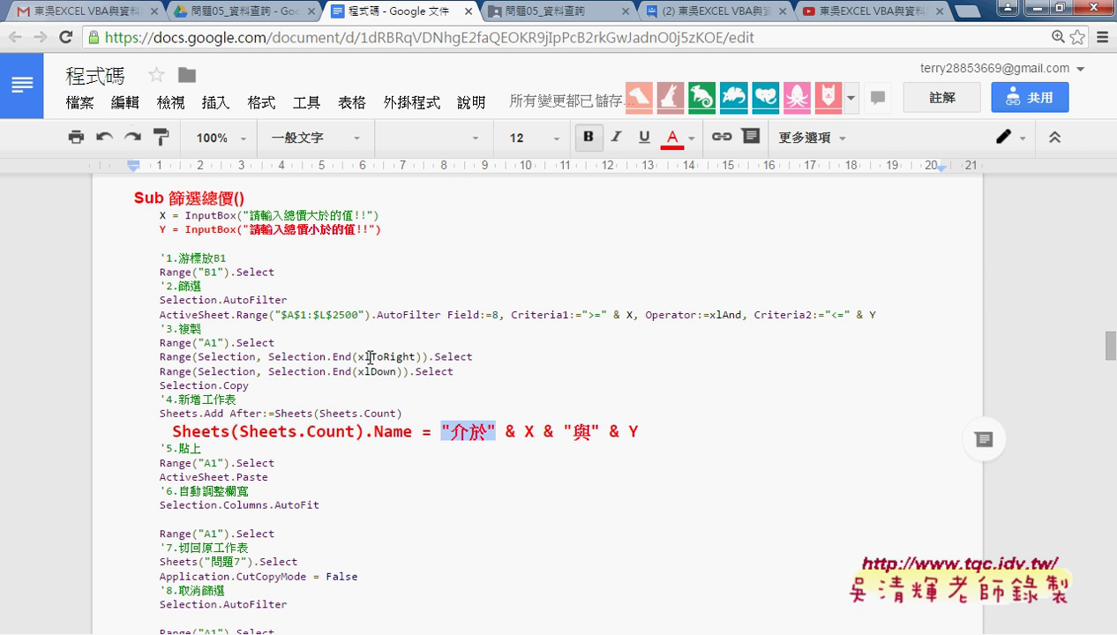
scroll(370, 358, "down", 1)
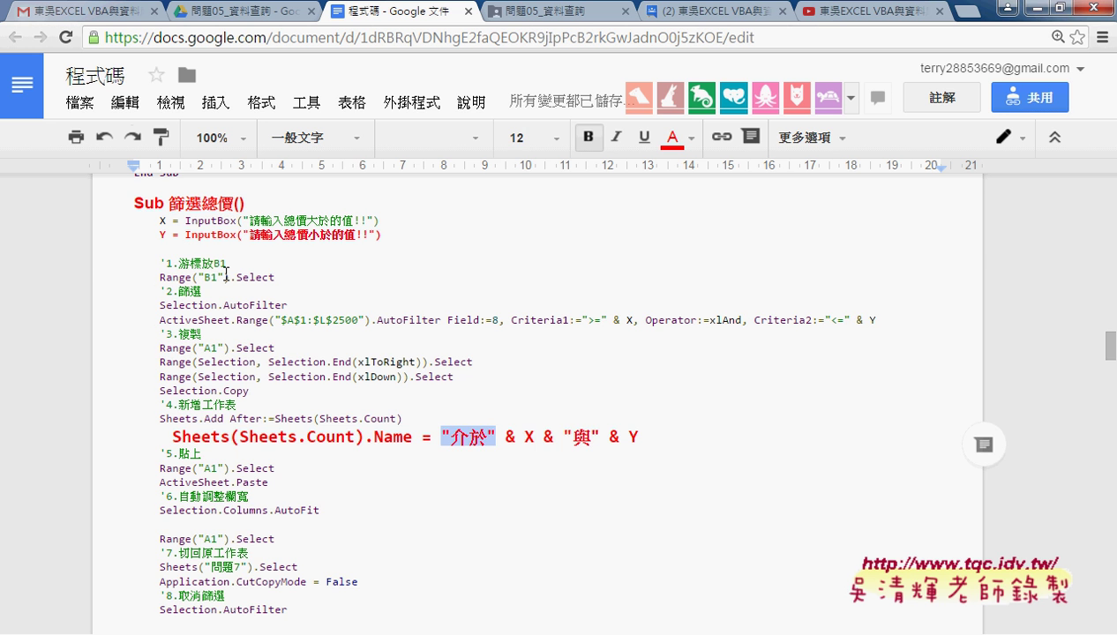
left_click(129, 199)
- Select the price-filter code through End Sub and switch to the Visual Basic editor
scroll(251, 508, "down", 2)
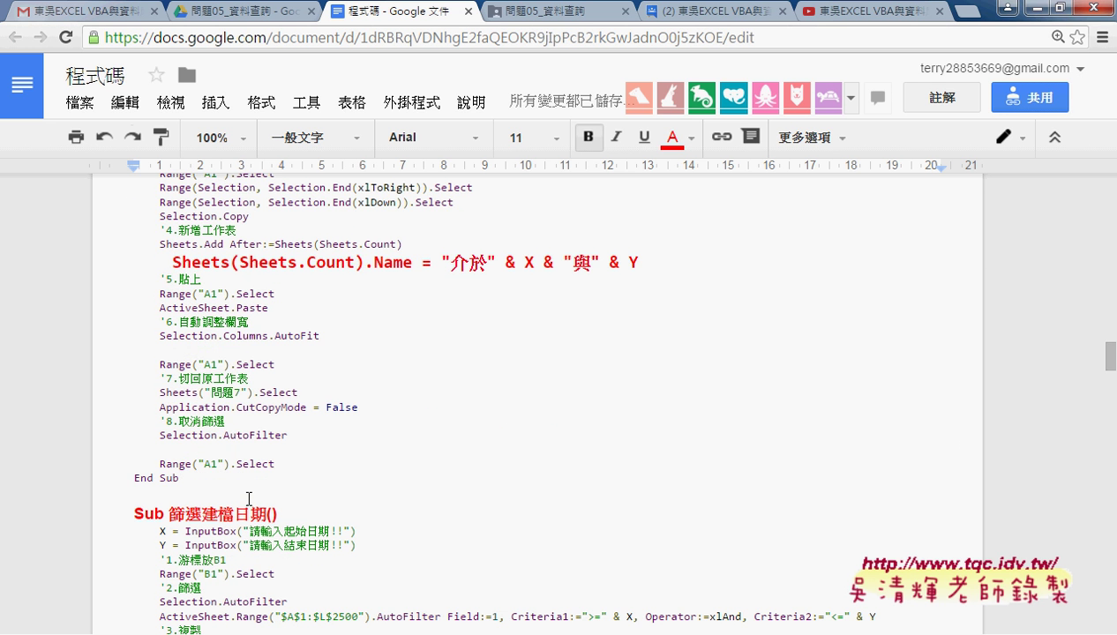
left_click(193, 485, "shift")
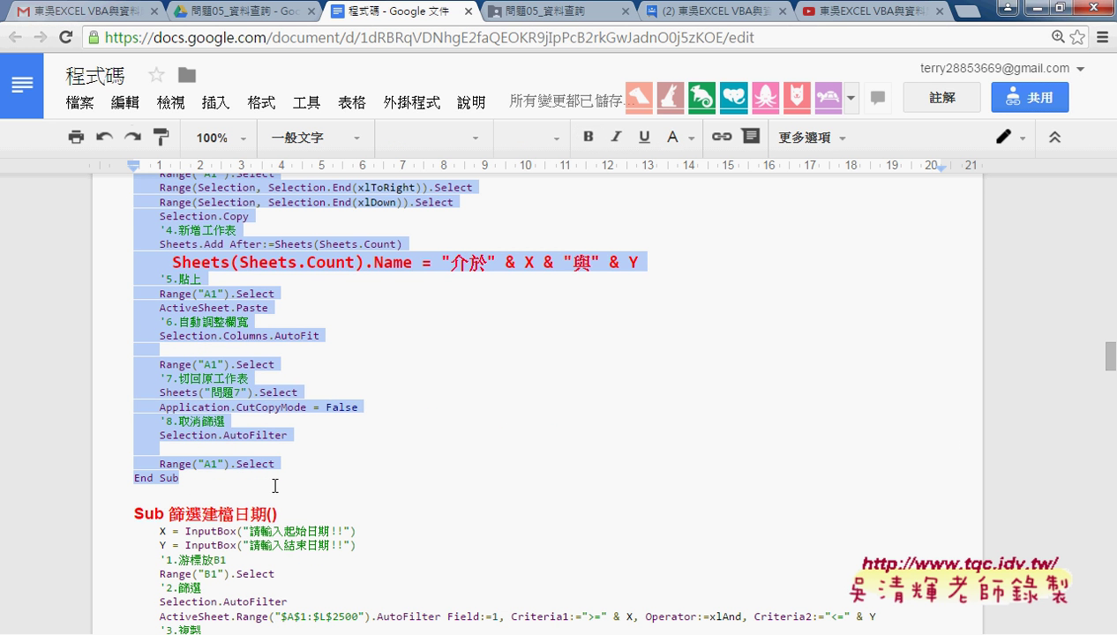
left_click(240, 634)
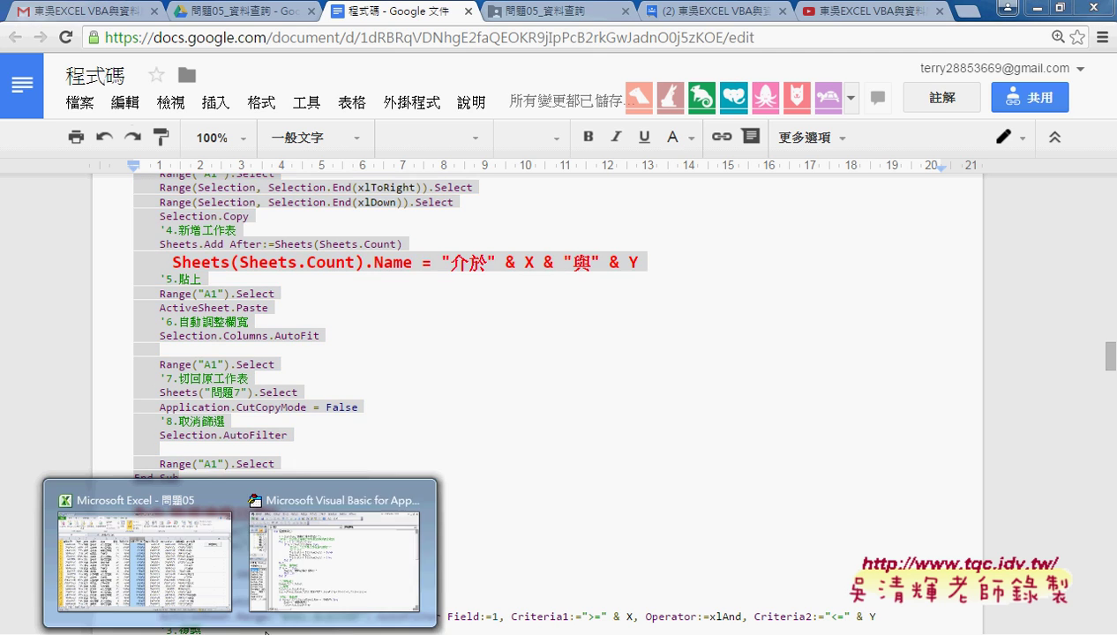
left_click(327, 589)
scroll(616, 510, "down", 2)
- Go to the end of Module1, below 篩選業務_簡化's End Sub, and minimize the browser
scroll(616, 509, "down", 2)
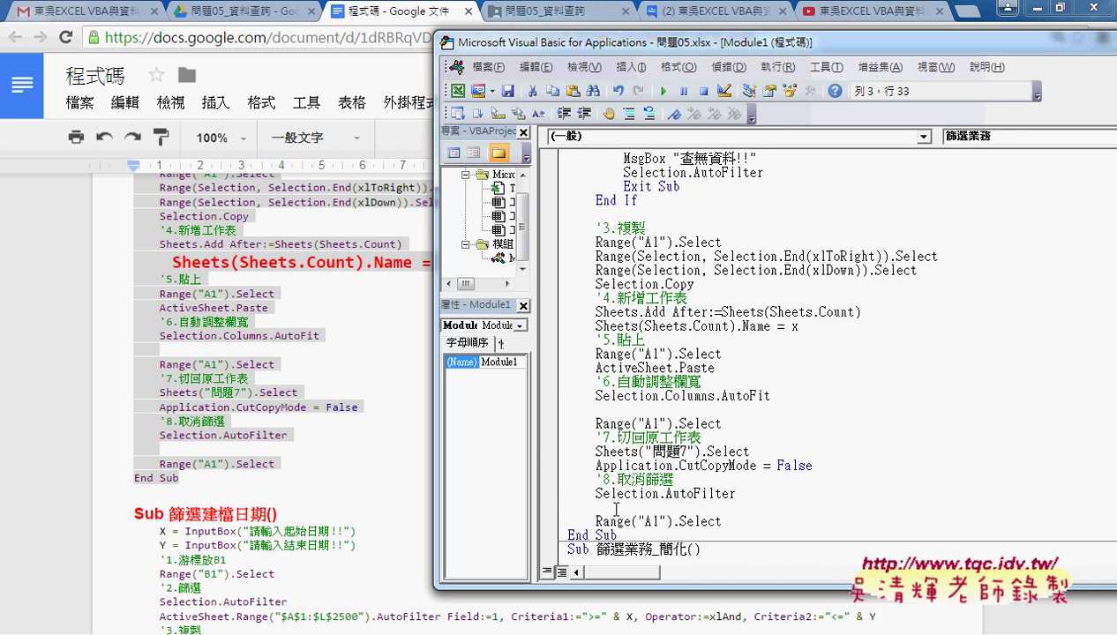
scroll(615, 509, "down", 4)
scroll(616, 509, "down", 4)
left_click(587, 524)
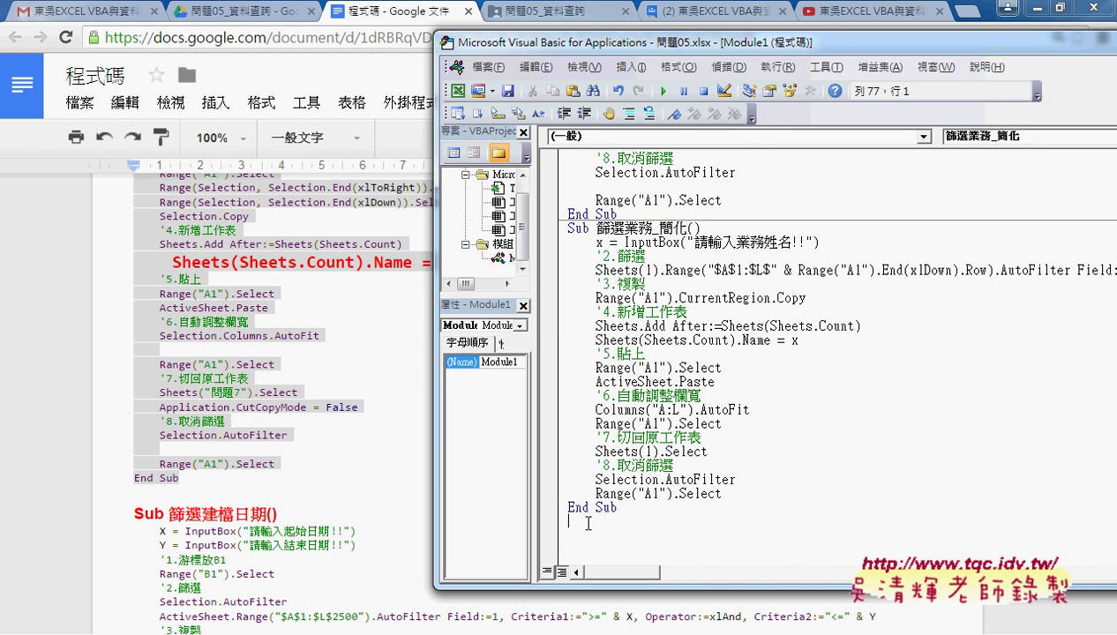
key("ctrl+End")
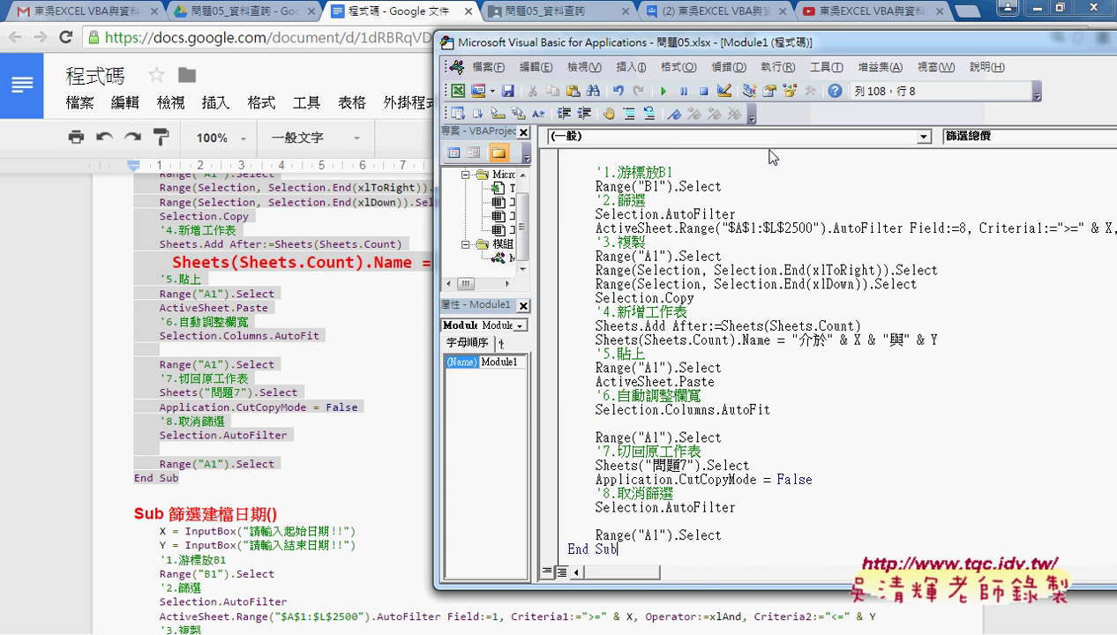
left_click(1007, 7)
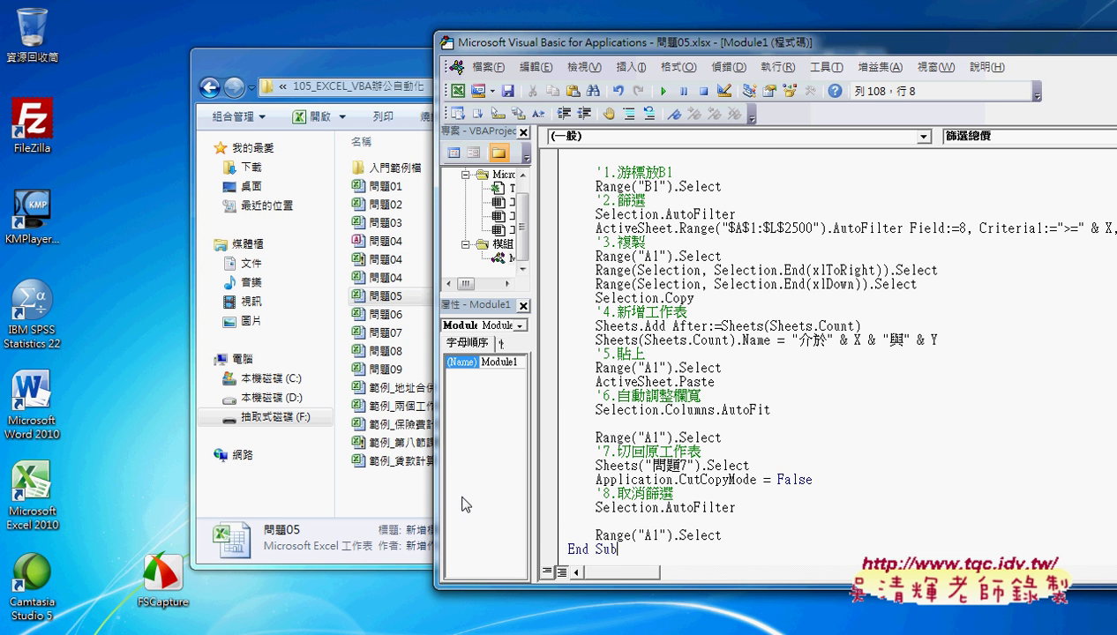
- Switch to the Excel workbook, then bring the VBA editor showing 篩選總價 to the front
mouse_move(240, 622)
left_click(221, 578)
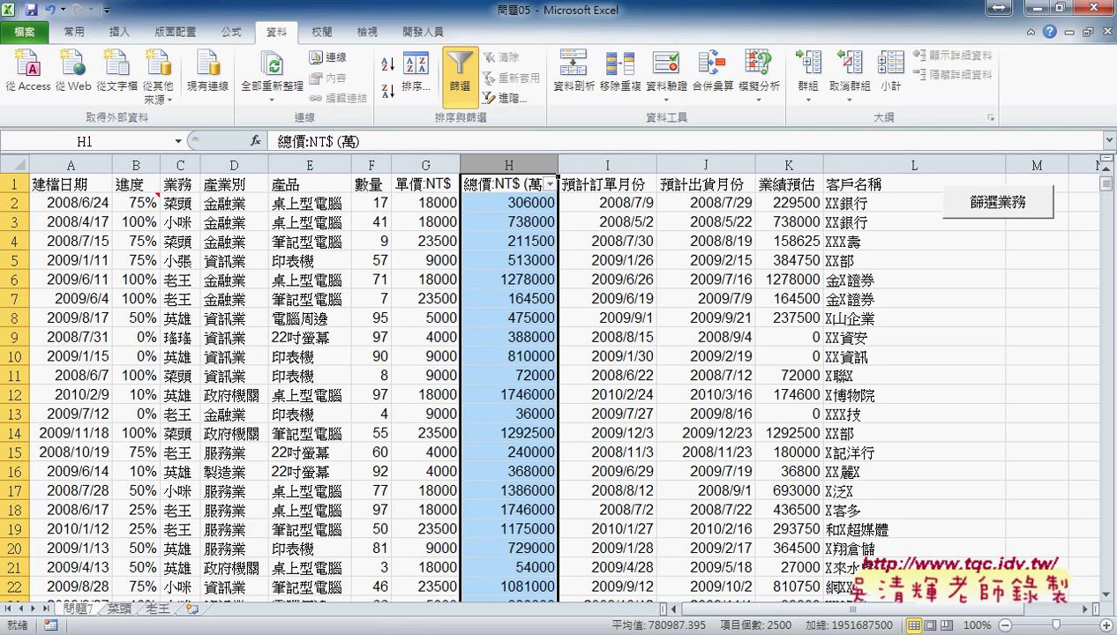
mouse_move(294, 630)
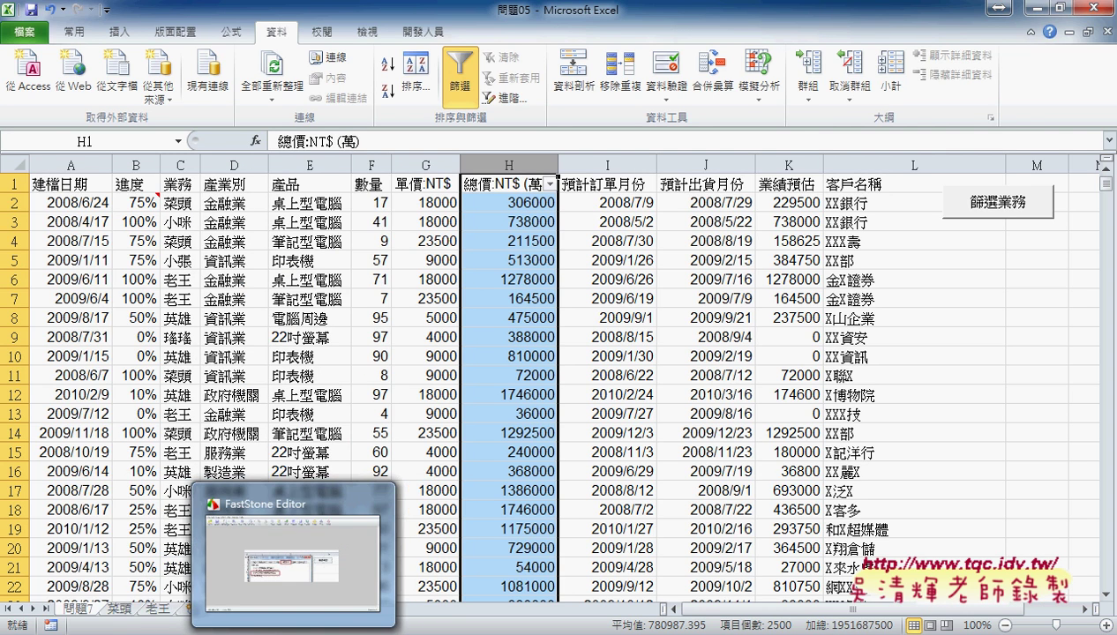
left_click(240, 630)
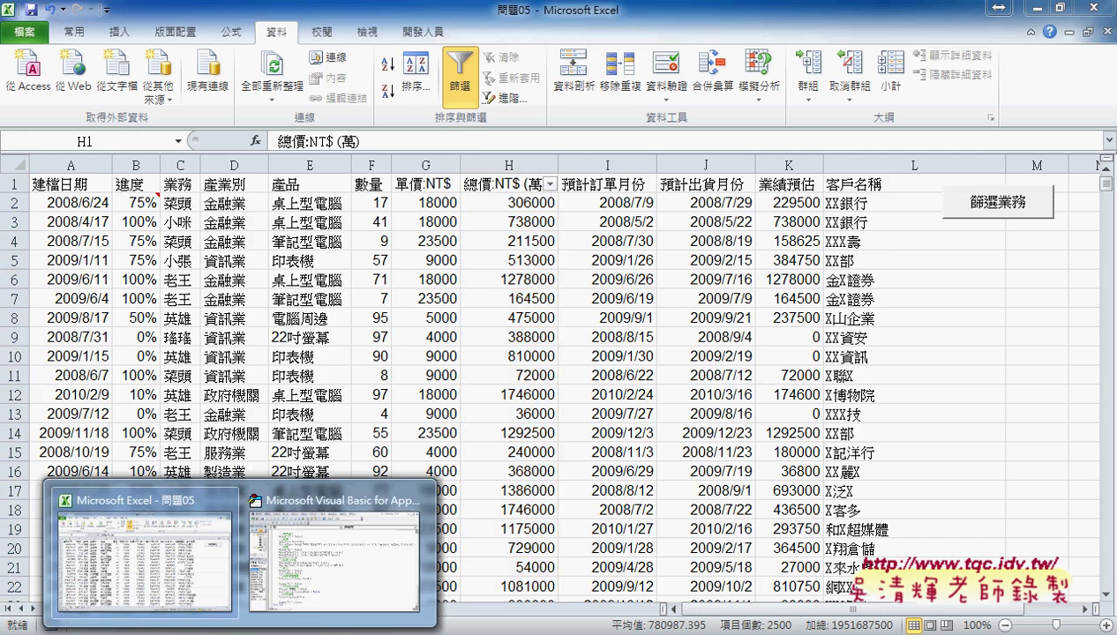
mouse_move(323, 575)
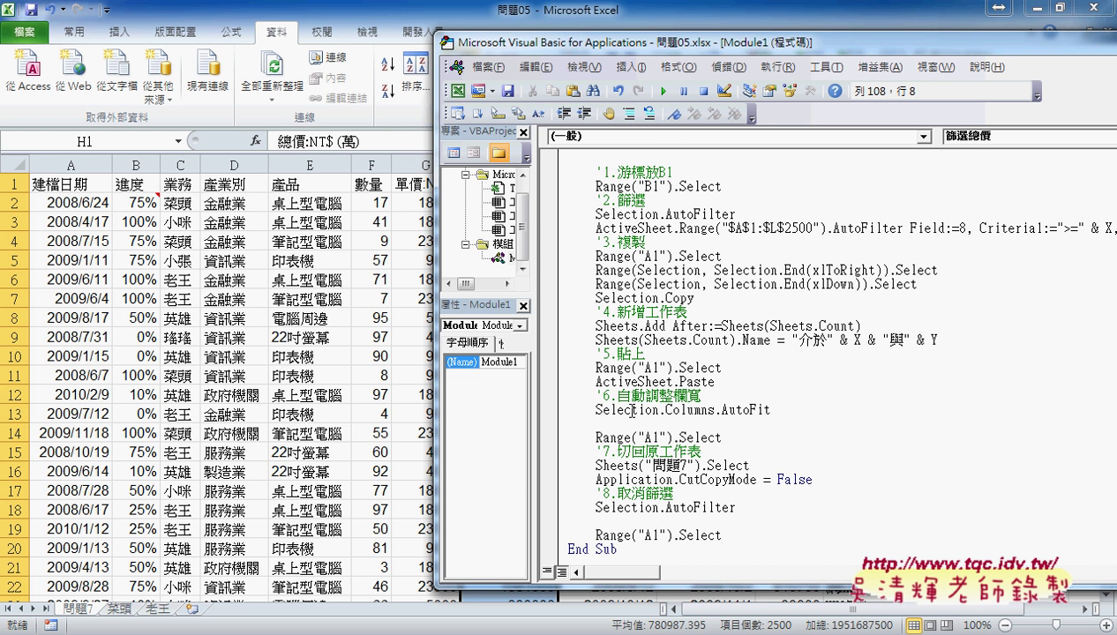
- Run the 篩選總價 macro, entering 300000 as the lower limit and 500000 as the upper limit
scroll(657, 353, "down", 1)
scroll(675, 397, "up", 6)
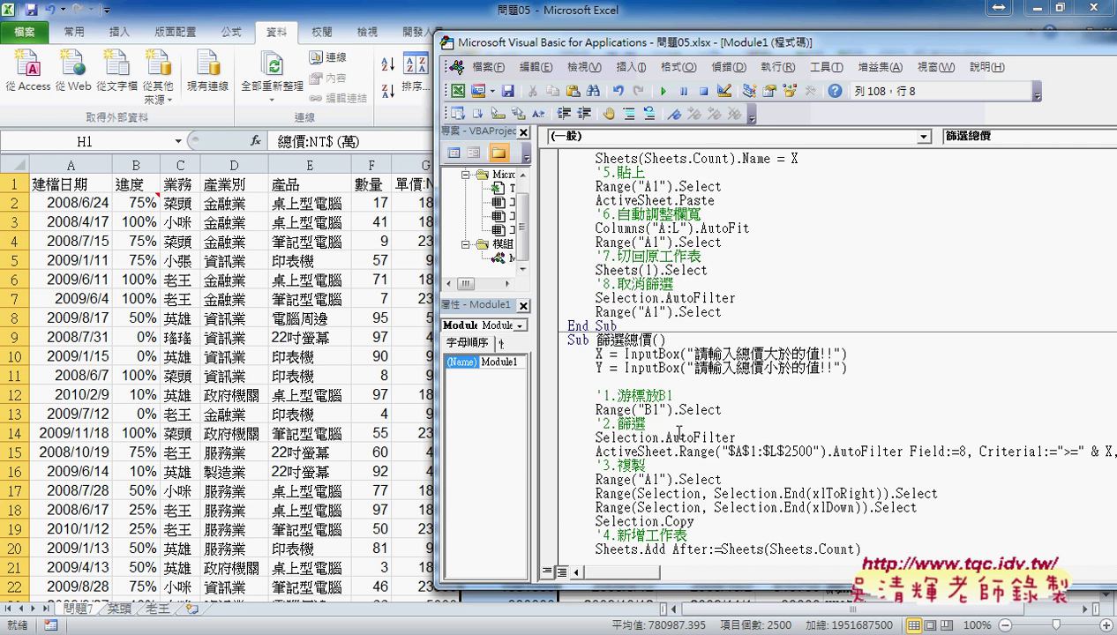
left_click(608, 339)
left_click(665, 94)
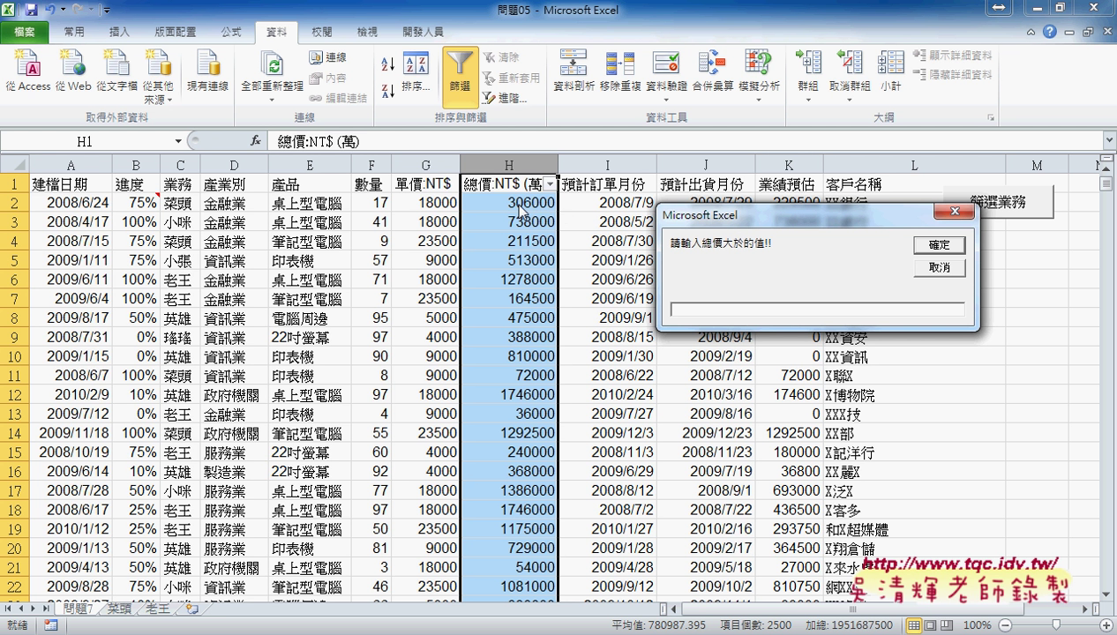
type("3000")
type("000")
left_click(920, 247)
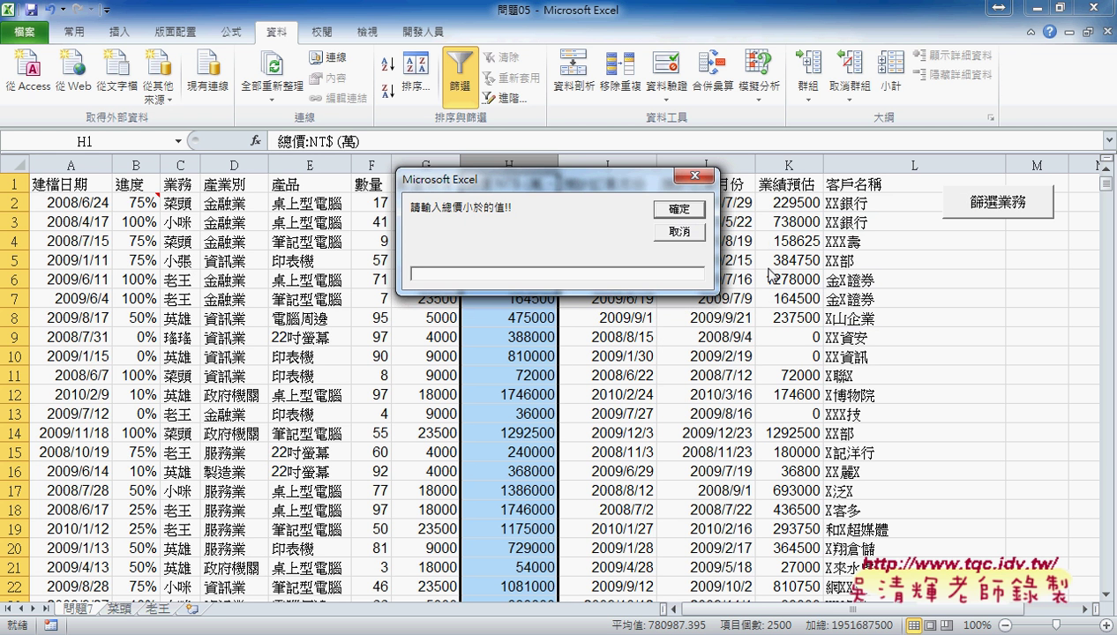
type("50000")
type("0")
left_click(681, 210)
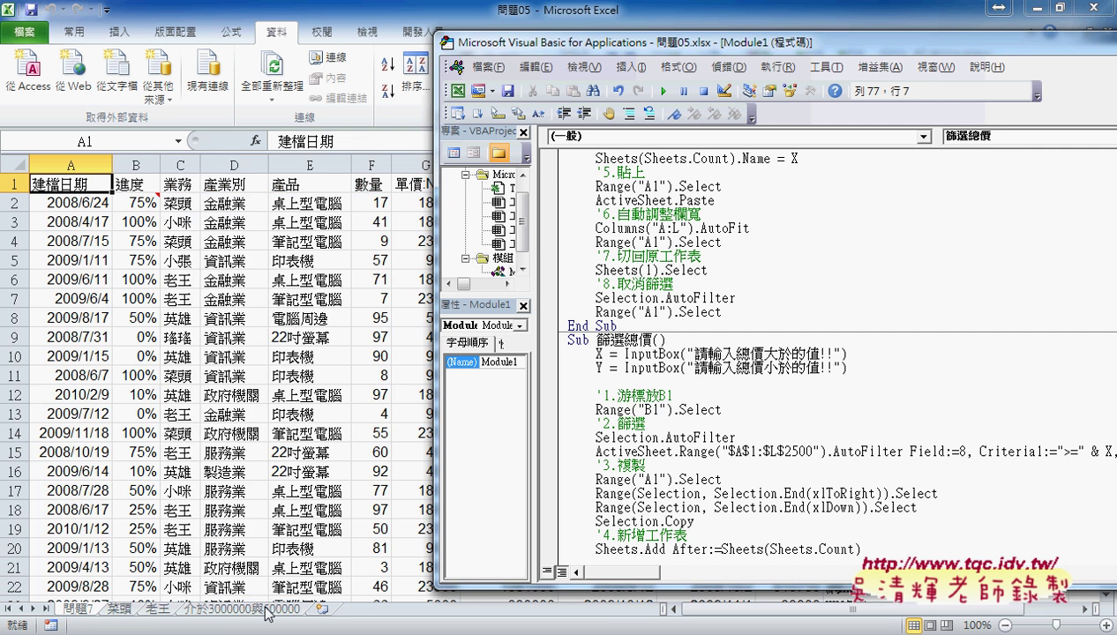
- Delete the header-only sheet 介於3000000與500000 from the workbook
left_click(245, 610)
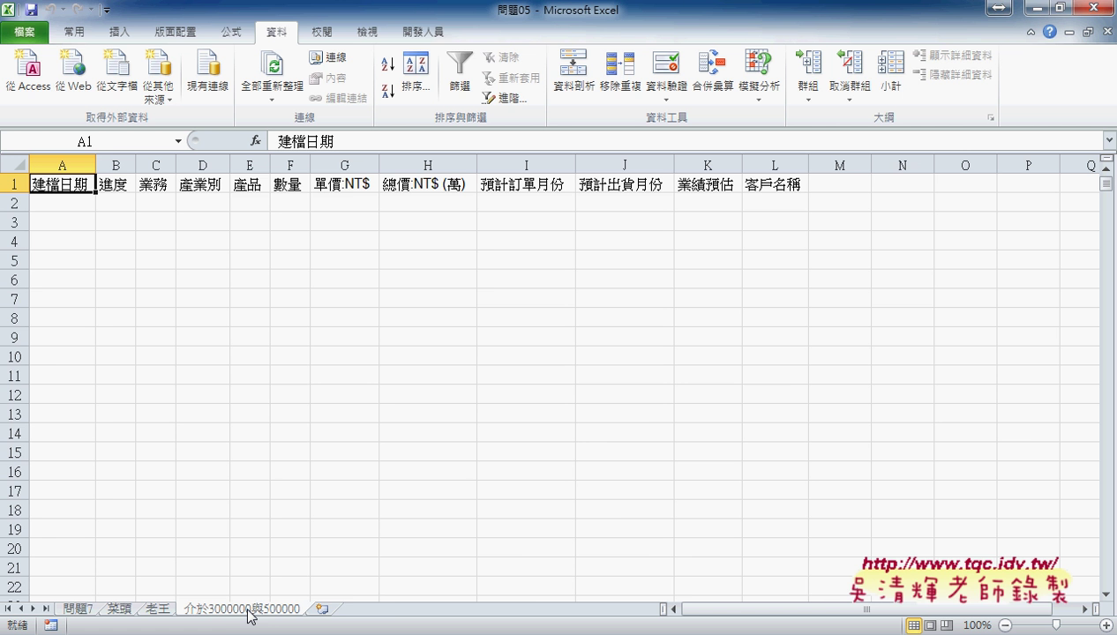
right_click(252, 612)
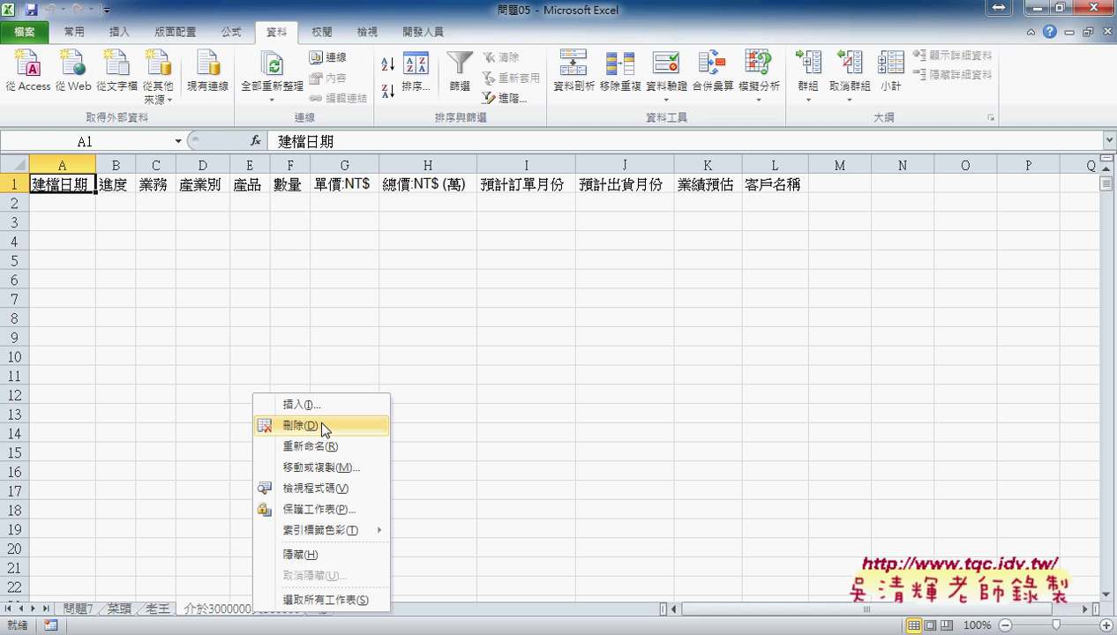
left_click(281, 423)
left_click(512, 366)
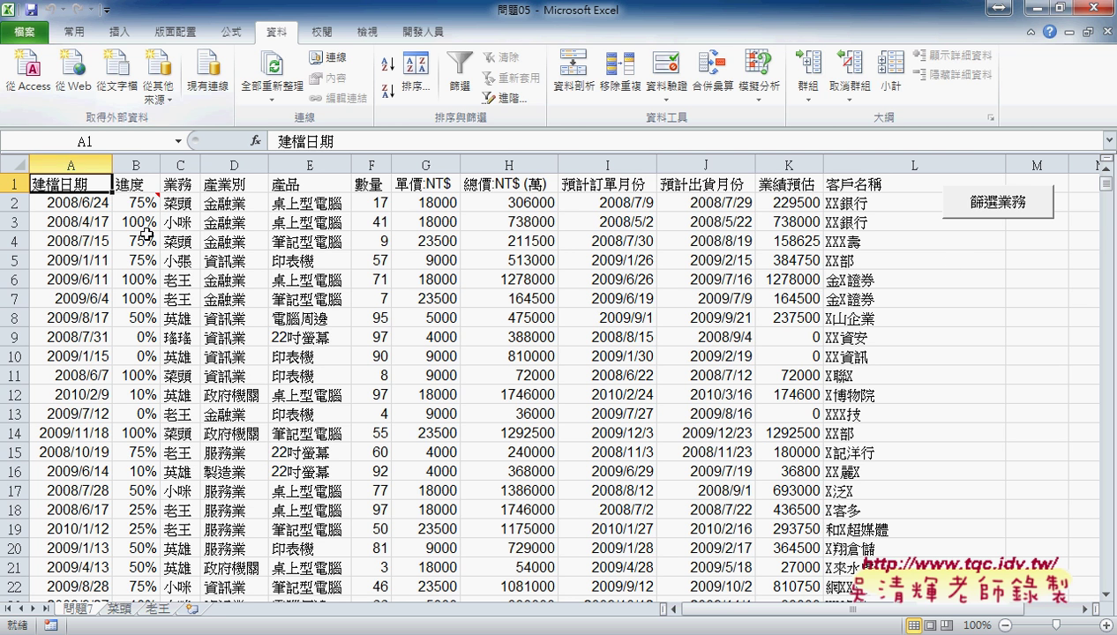
- From the 開發人員 tab's Visual Basic editor, rerun 篩選總價 with limits 300000 and 500000, then view the new 介於300000與500000 sheet
left_click(411, 33)
left_click(33, 70)
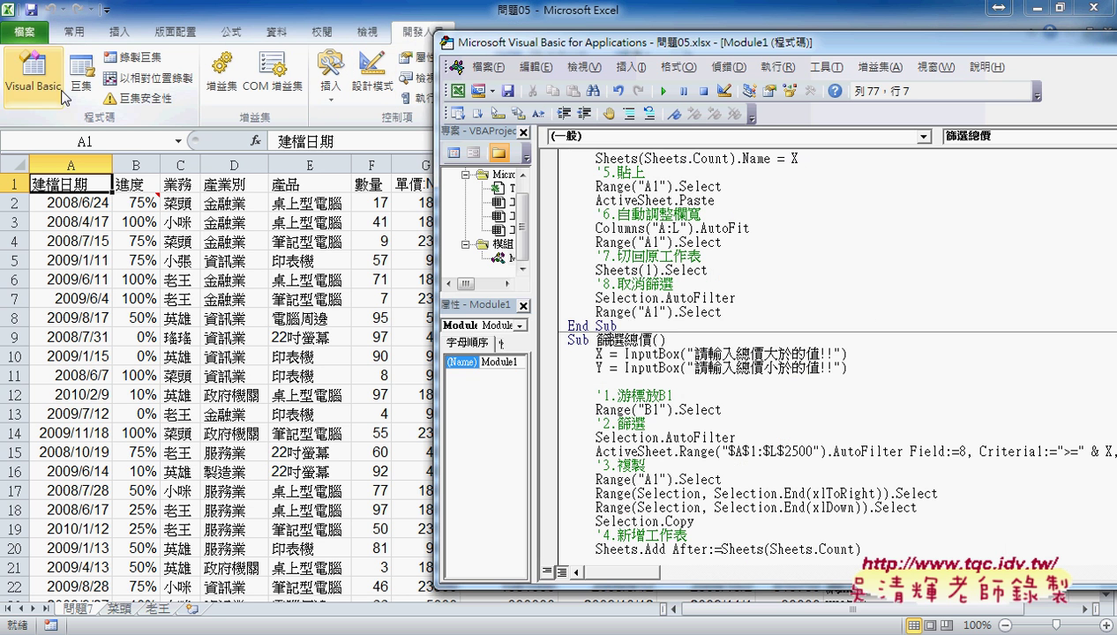
left_click(661, 91)
type("300000")
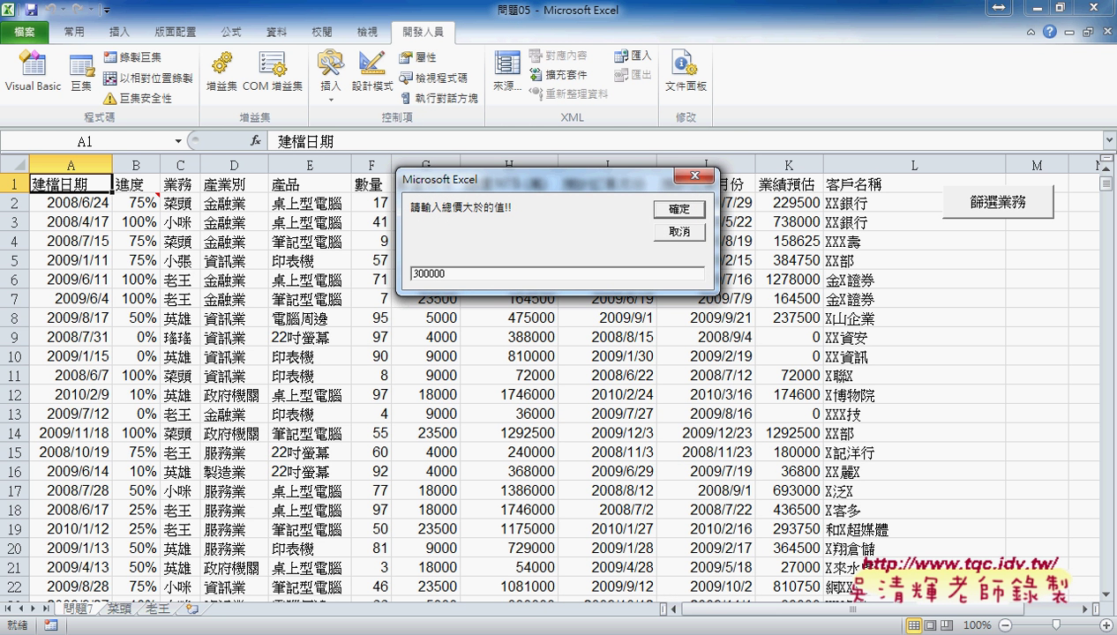
left_click(686, 213)
type("500000")
left_click_drag(560, 179, 797, 322)
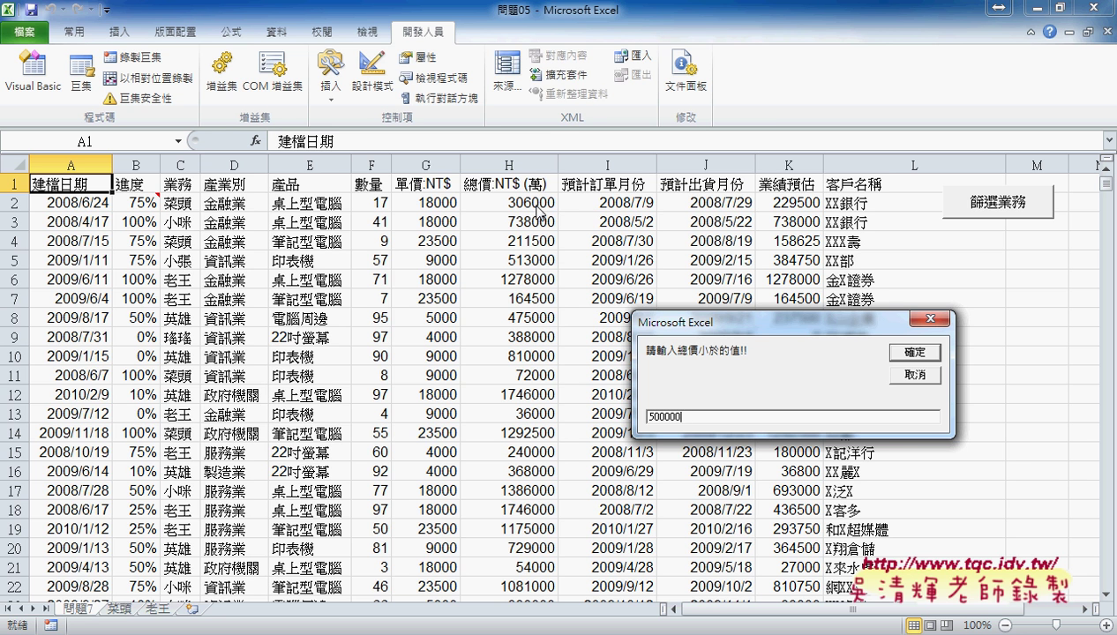
left_click(889, 353)
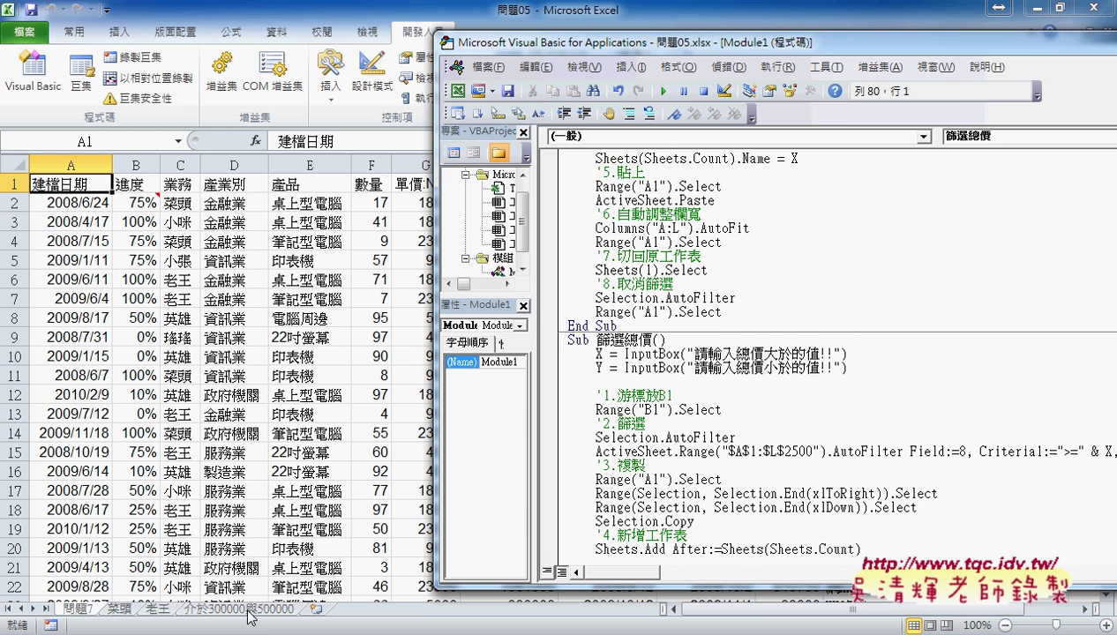
left_click(249, 610)
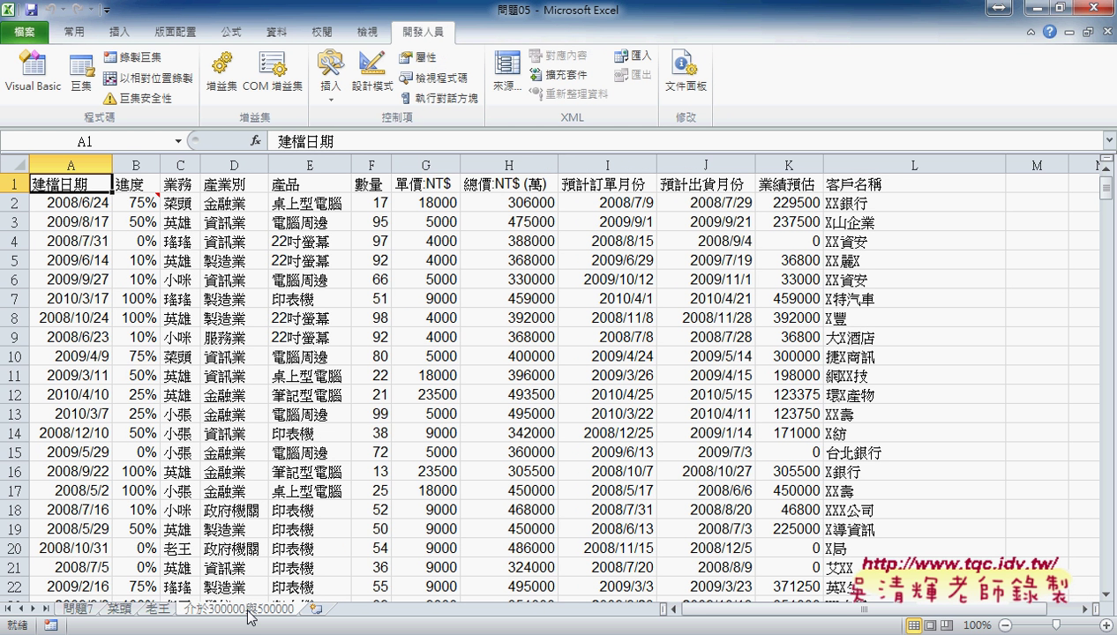
left_click(526, 202)
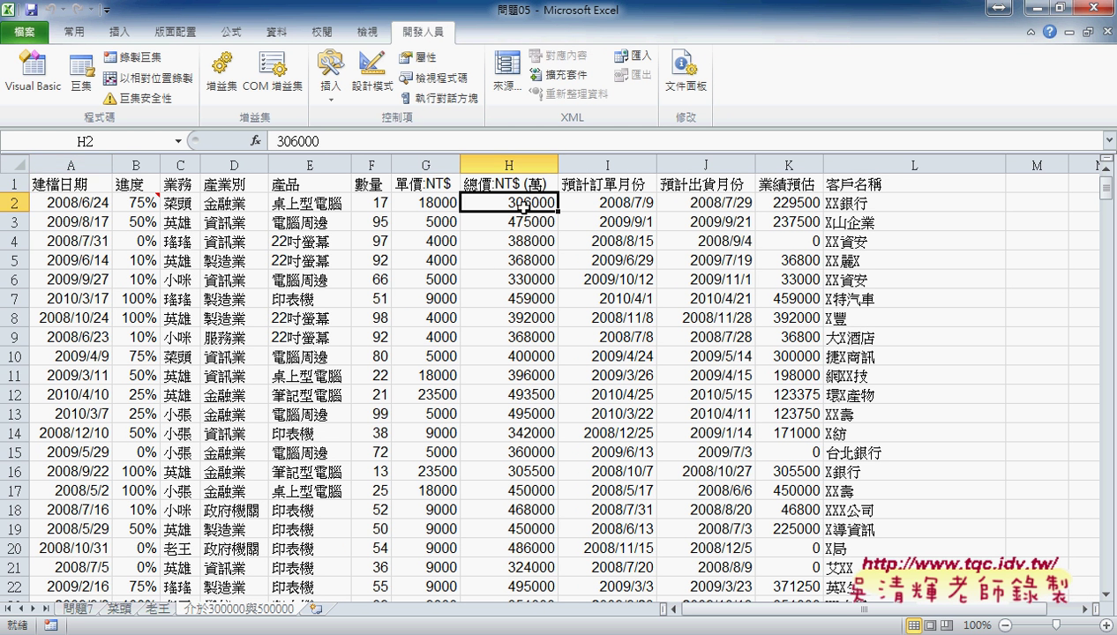
scroll(504, 387, "down", 4)
scroll(504, 386, "down", 2)
scroll(504, 387, "down", 6)
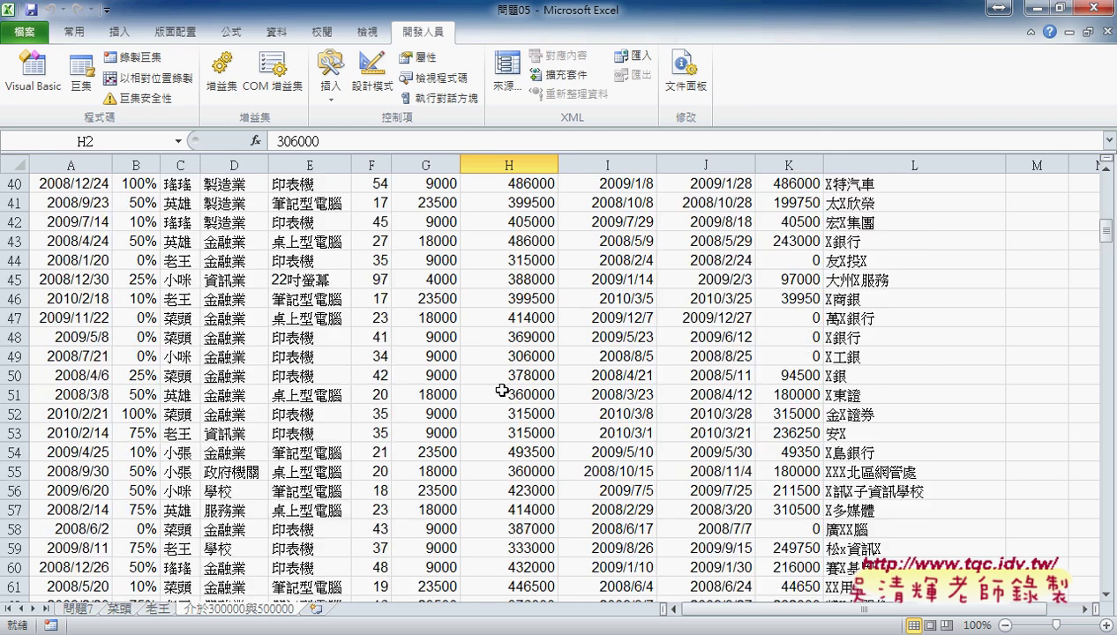
scroll(501, 390, "down", 5)
scroll(502, 390, "down", 7)
scroll(501, 390, "down", 3)
scroll(501, 390, "up", 2)
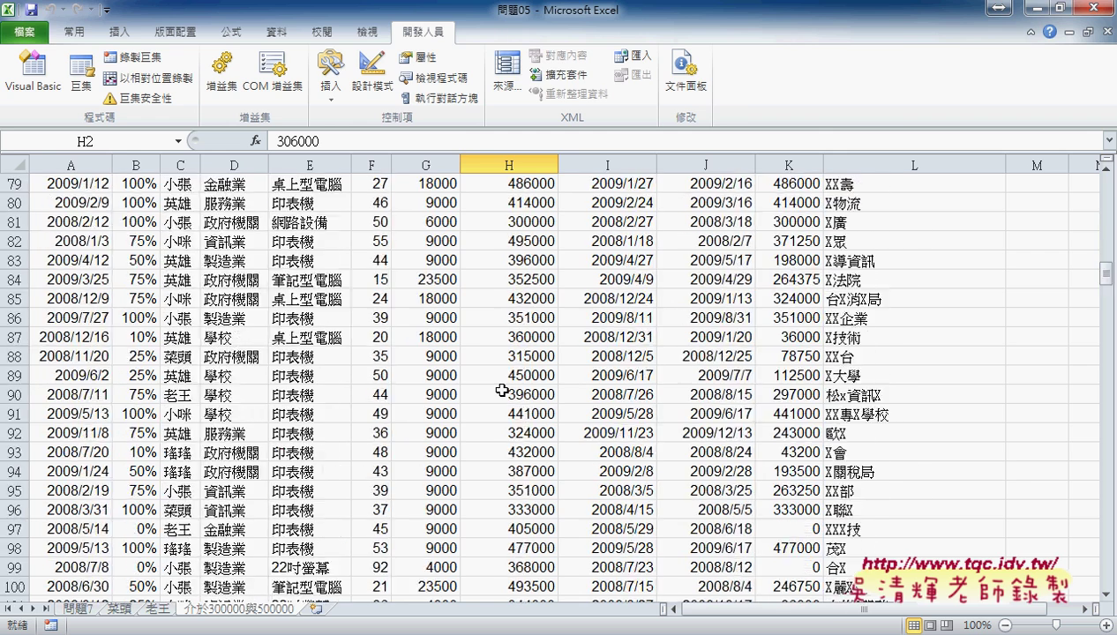
scroll(501, 390, "up", 10)
scroll(501, 390, "up", 10)
scroll(502, 390, "up", 6)
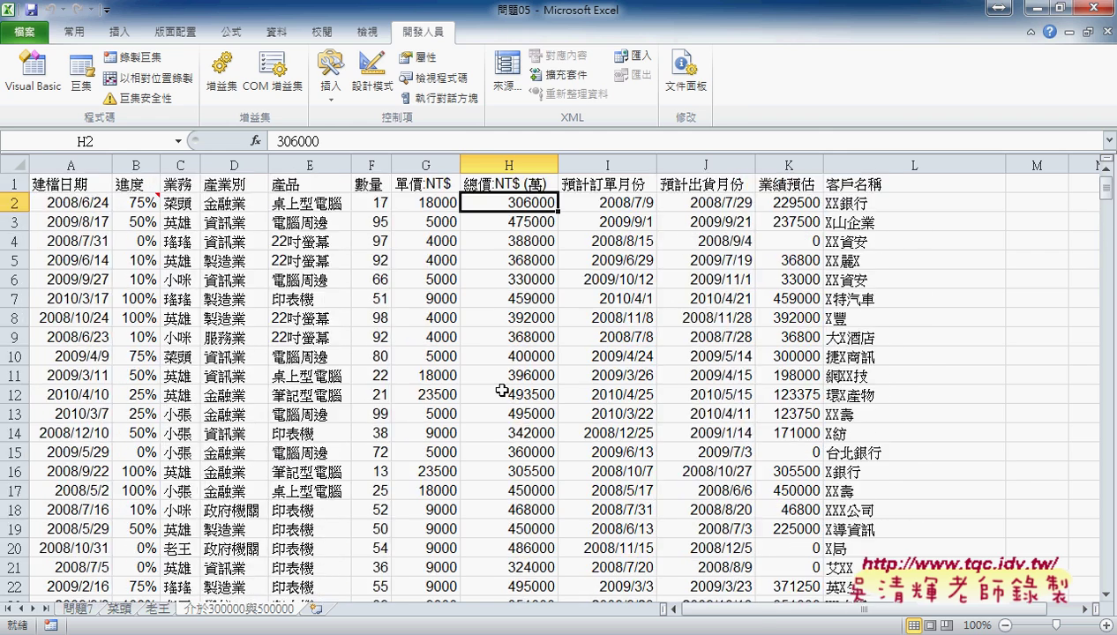